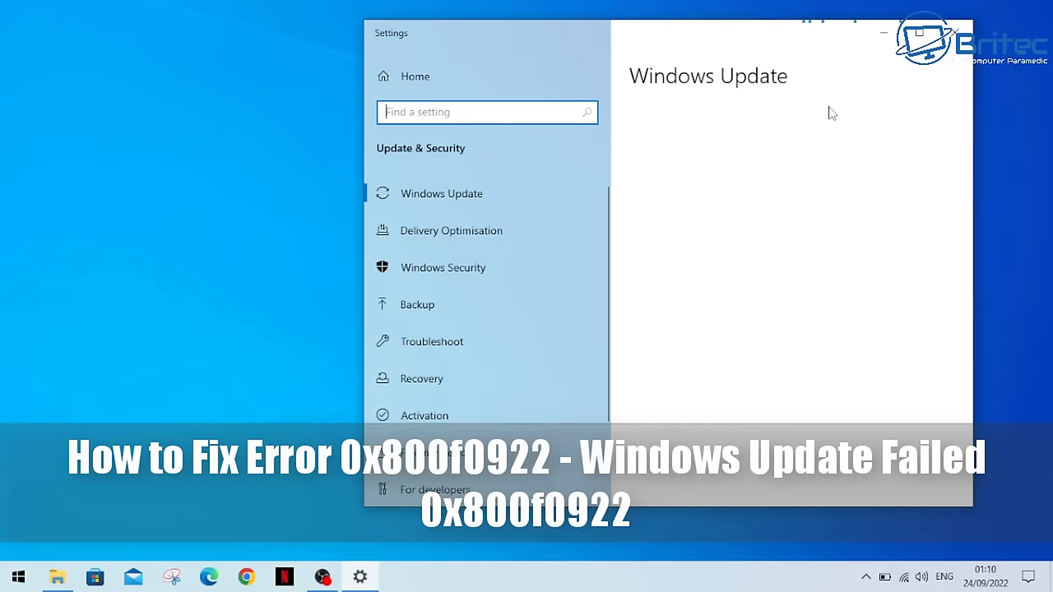
- Maximize Settings and retry the Windows update that failed with error 0x800f0922
{"action": "left_click", "coordinate": [919, 32]}
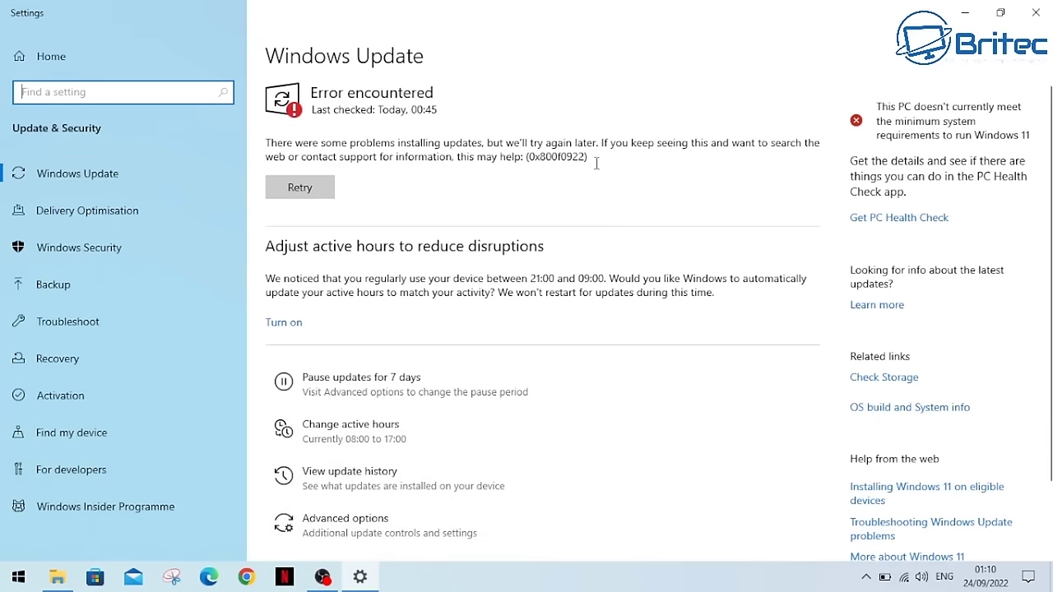
{"action": "left_click", "coordinate": [317, 189]}
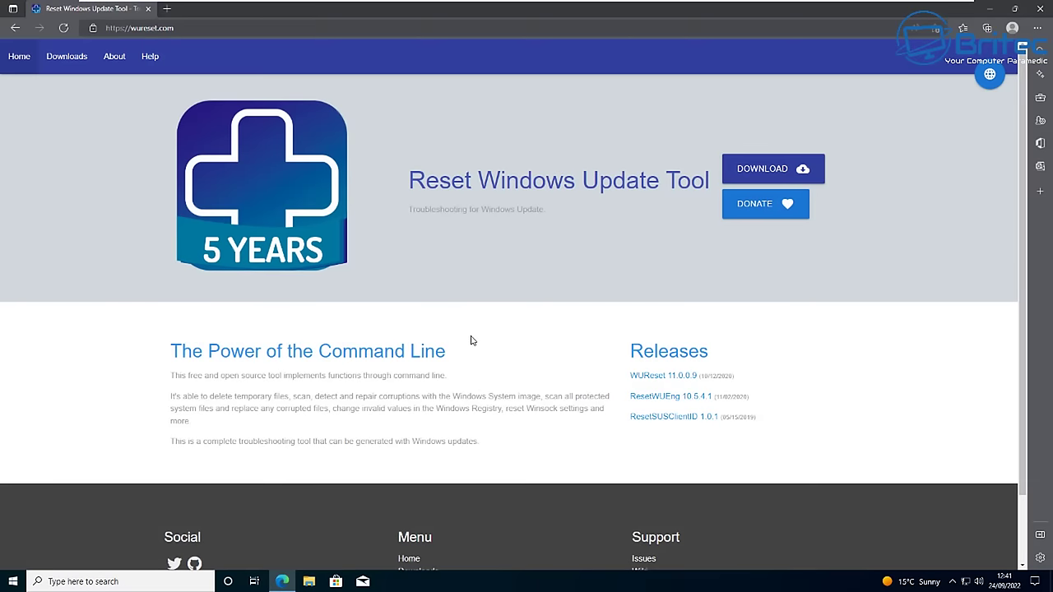
- Download the 64-bit installer wureset11009_setup_winx64.exe from the wureset.com downloads page
{"action": "left_click", "coordinate": [784, 170]}
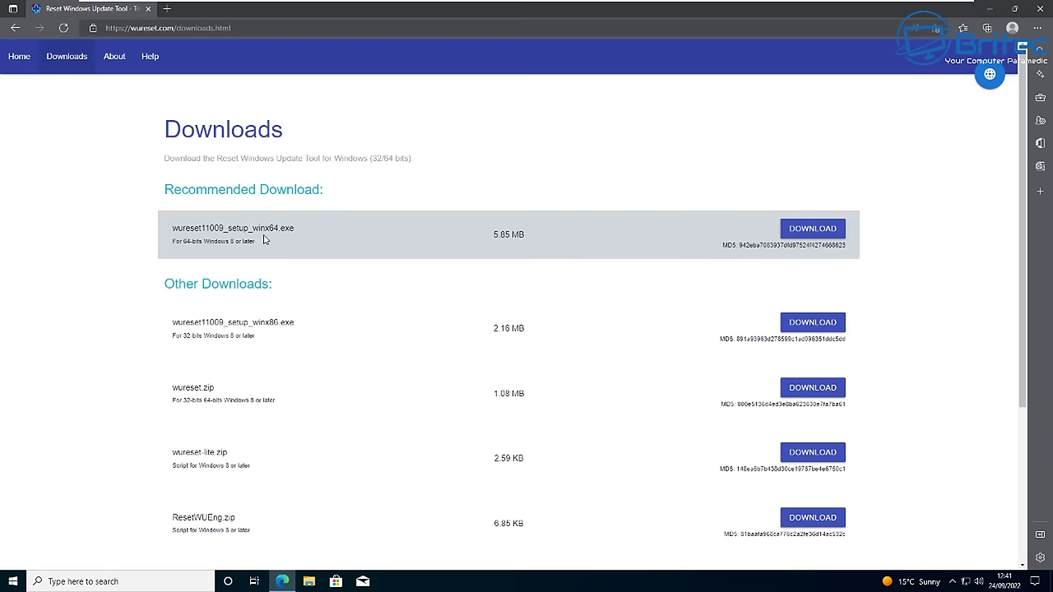
{"action": "left_click", "coordinate": [811, 229]}
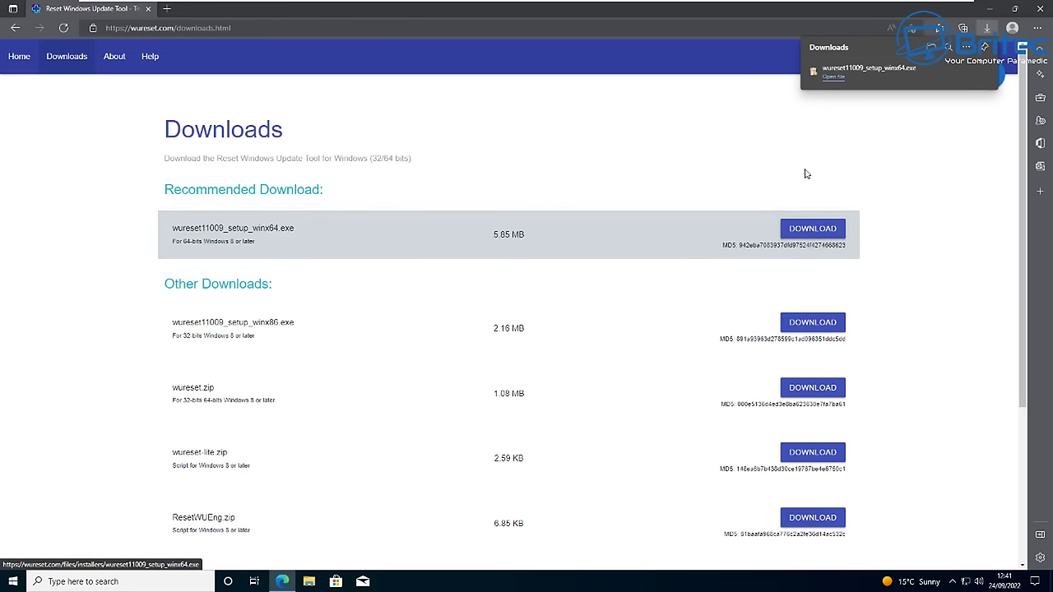
- Launch the downloaded wureset installer with administrator approval and minimize the browser
{"action": "left_click", "coordinate": [838, 80]}
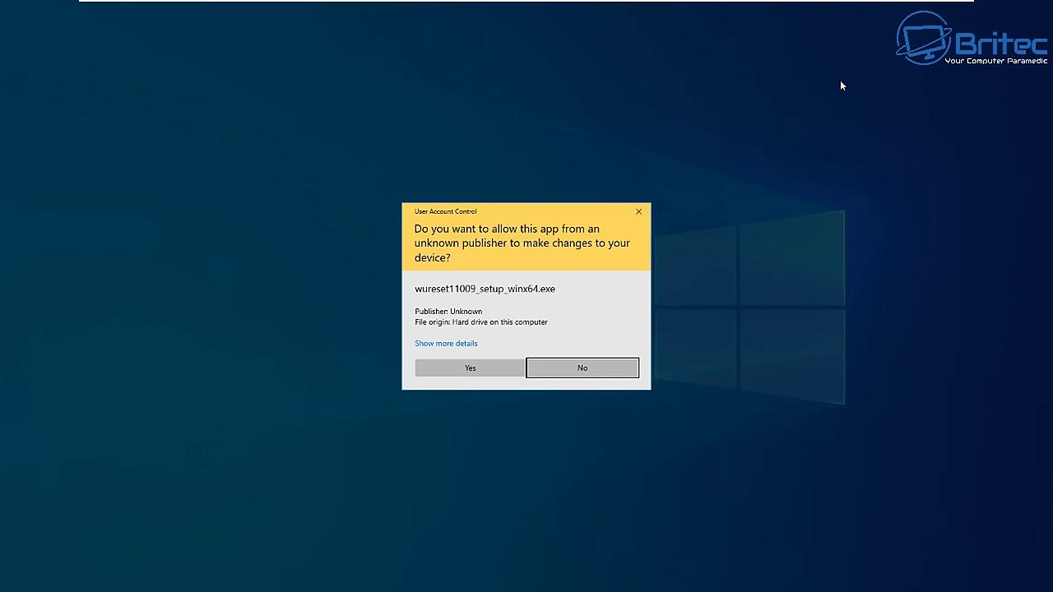
{"action": "left_click", "coordinate": [477, 370]}
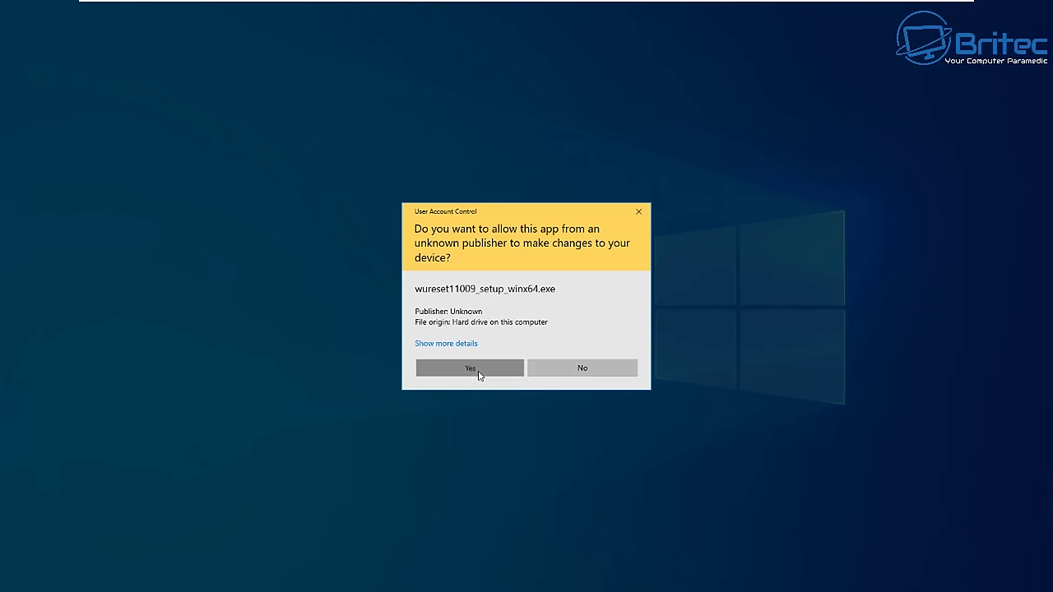
{"action": "left_click", "coordinate": [993, 9]}
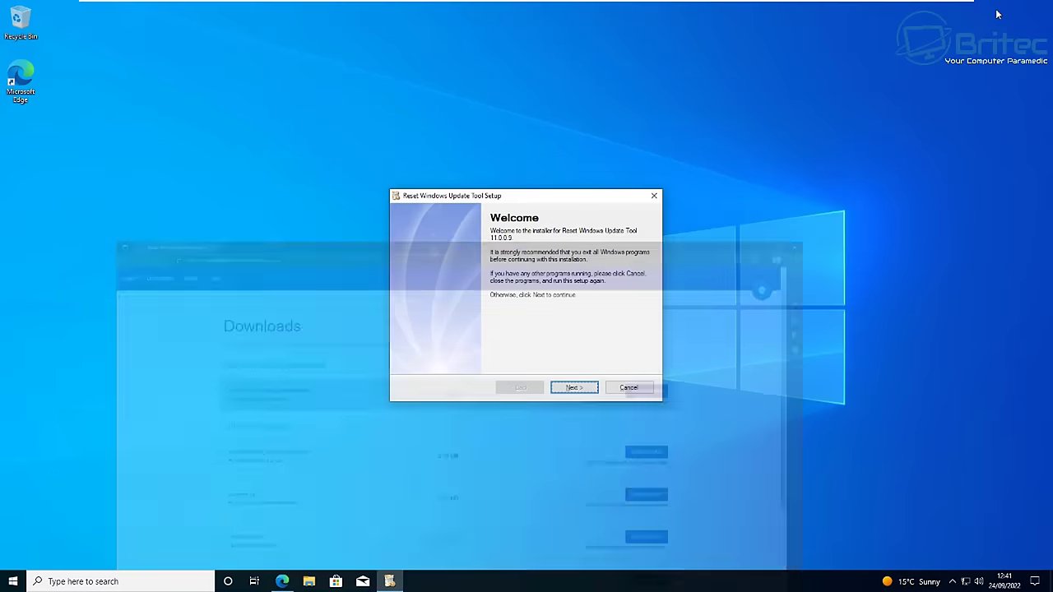
- Accept the license and install to C:\Program Files\wureset with the default shortcut folder
{"action": "left_click", "coordinate": [574, 389]}
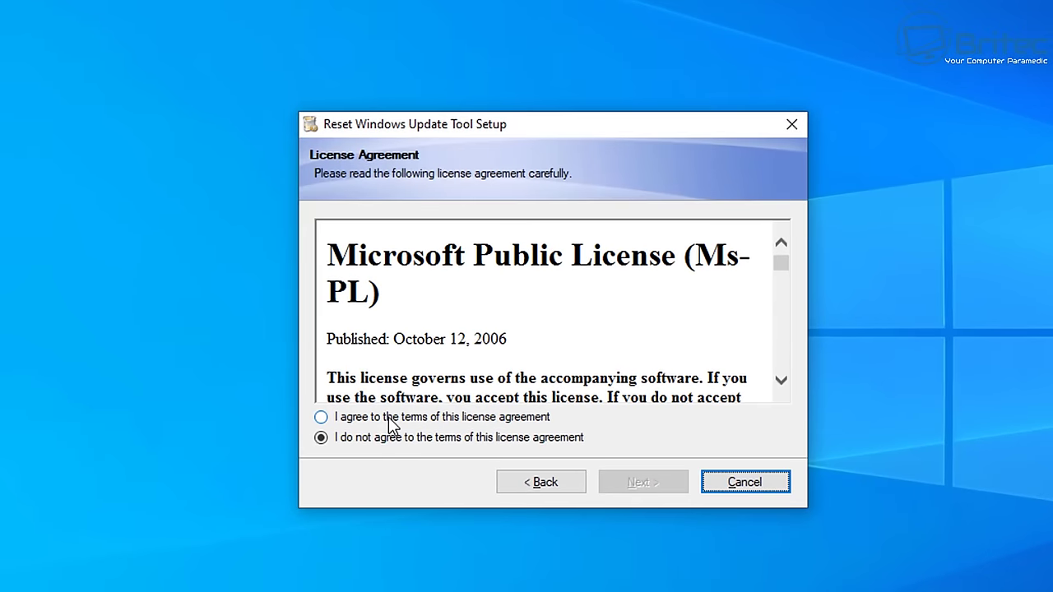
{"action": "left_click", "coordinate": [388, 417]}
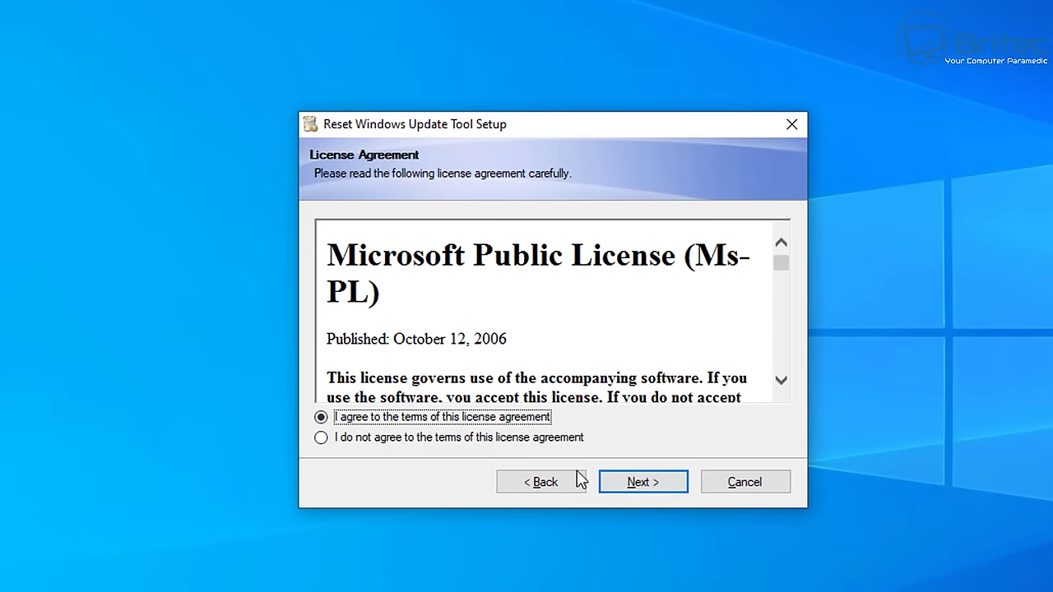
{"action": "left_click", "coordinate": [646, 487]}
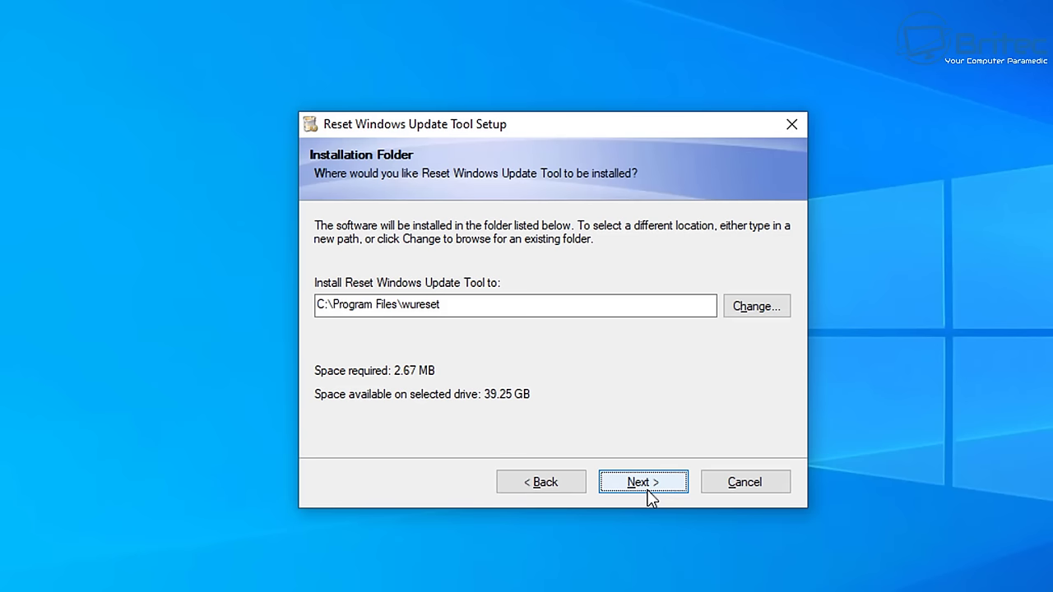
{"action": "left_click", "coordinate": [649, 491]}
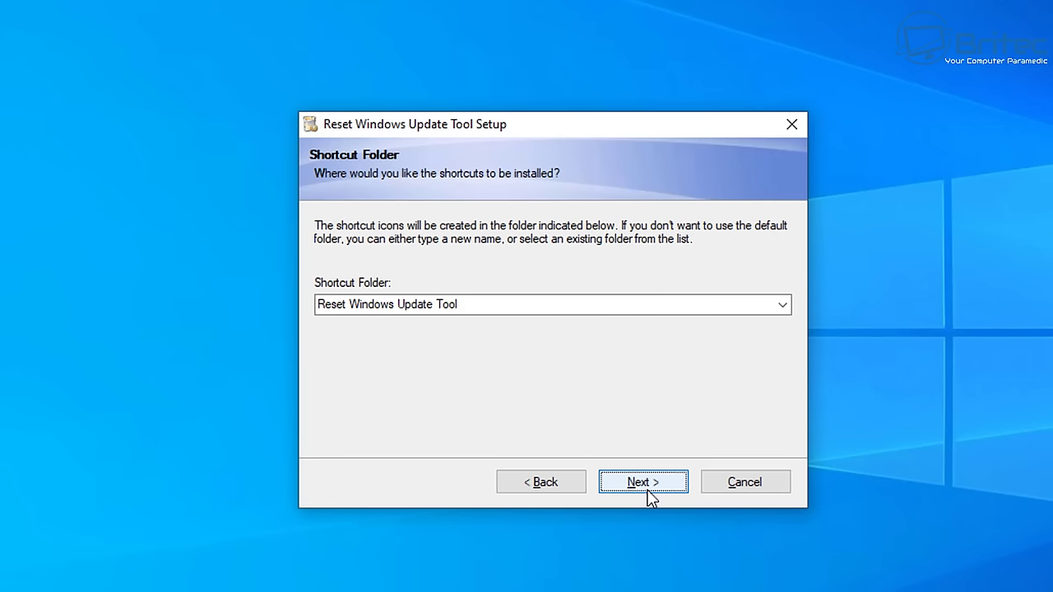
{"action": "left_click", "coordinate": [649, 491]}
{"action": "left_click", "coordinate": [647, 491]}
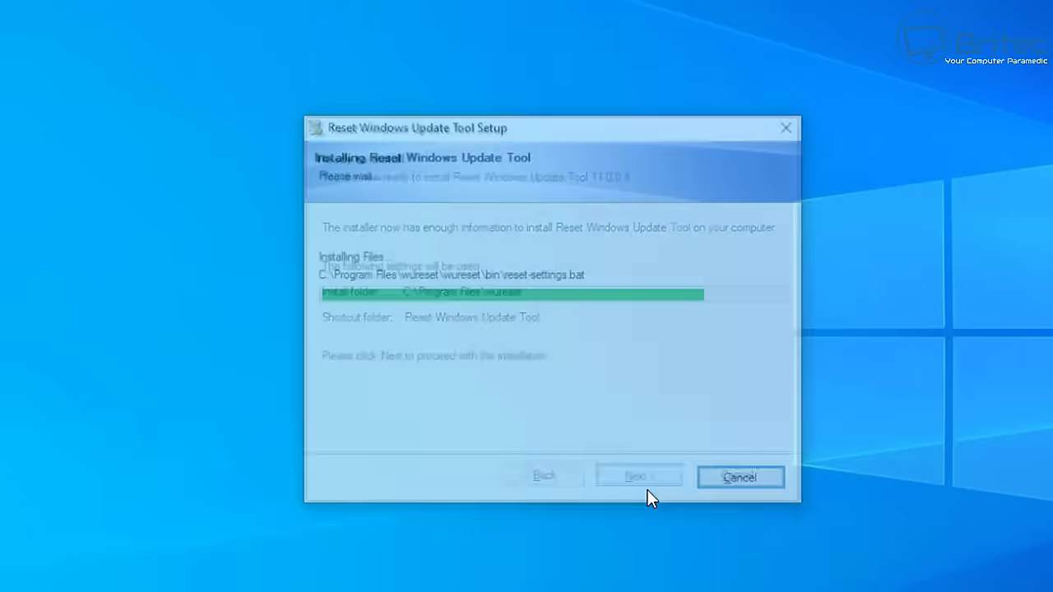
{"action": "left_click", "coordinate": [647, 491]}
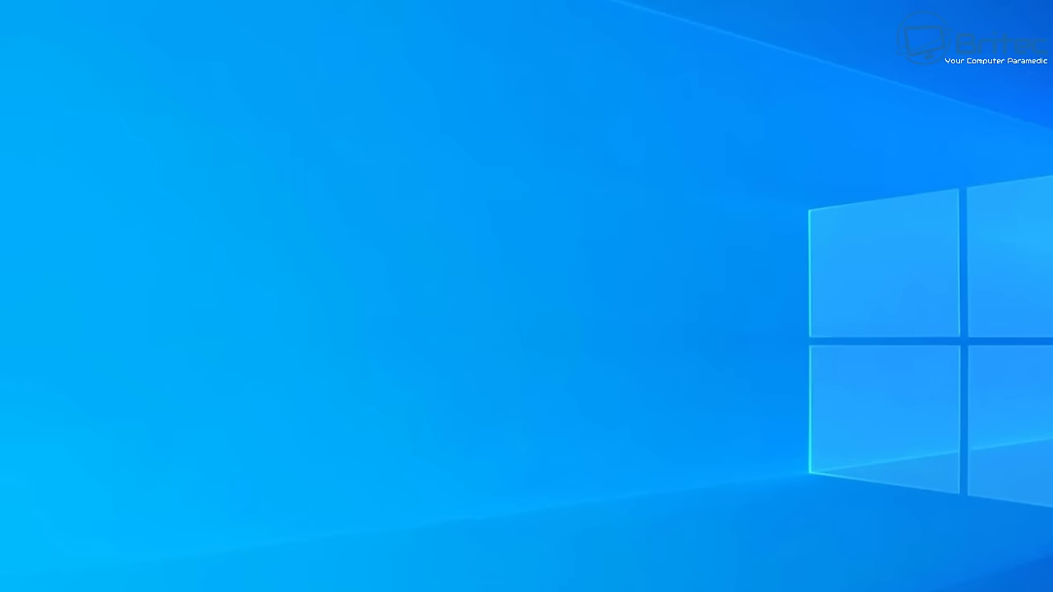
- Run Reset Windows Update Tool as administrator from its desktop shortcut
{"action": "right_click", "coordinate": [38, 237]}
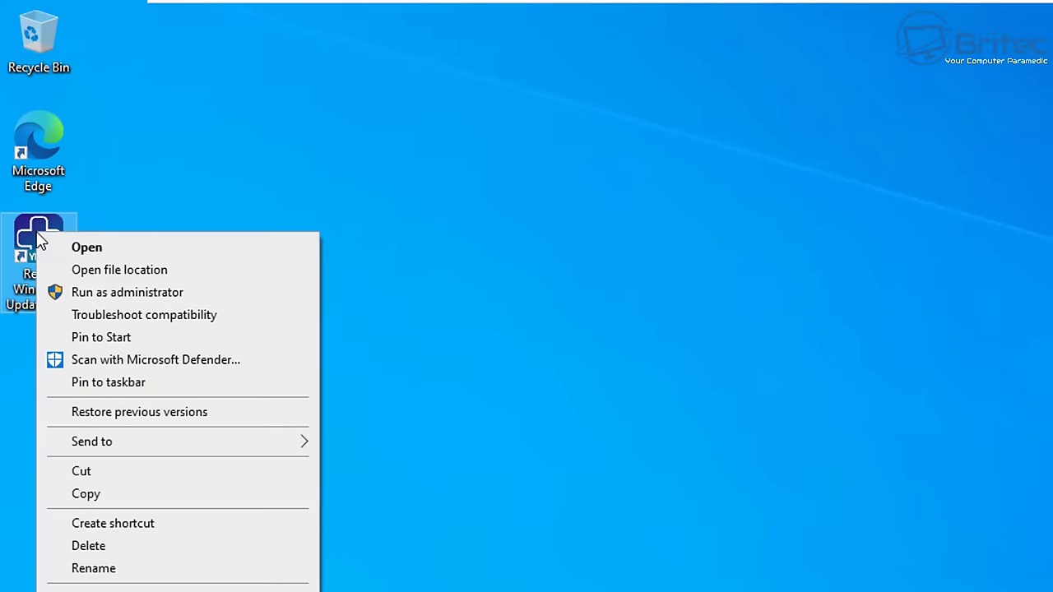
{"action": "left_click", "coordinate": [112, 295]}
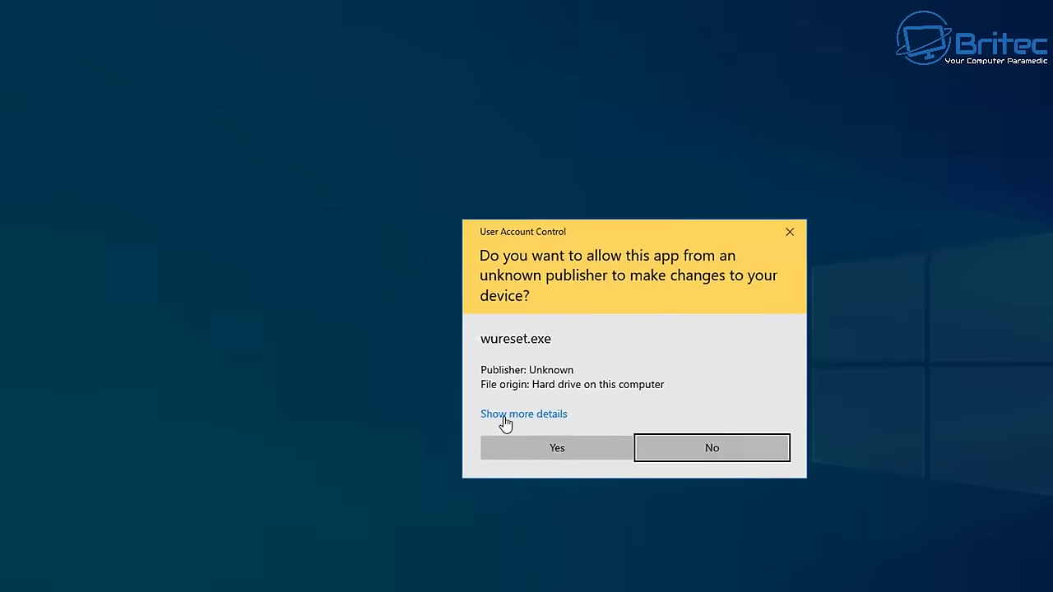
{"action": "left_click", "coordinate": [466, 380]}
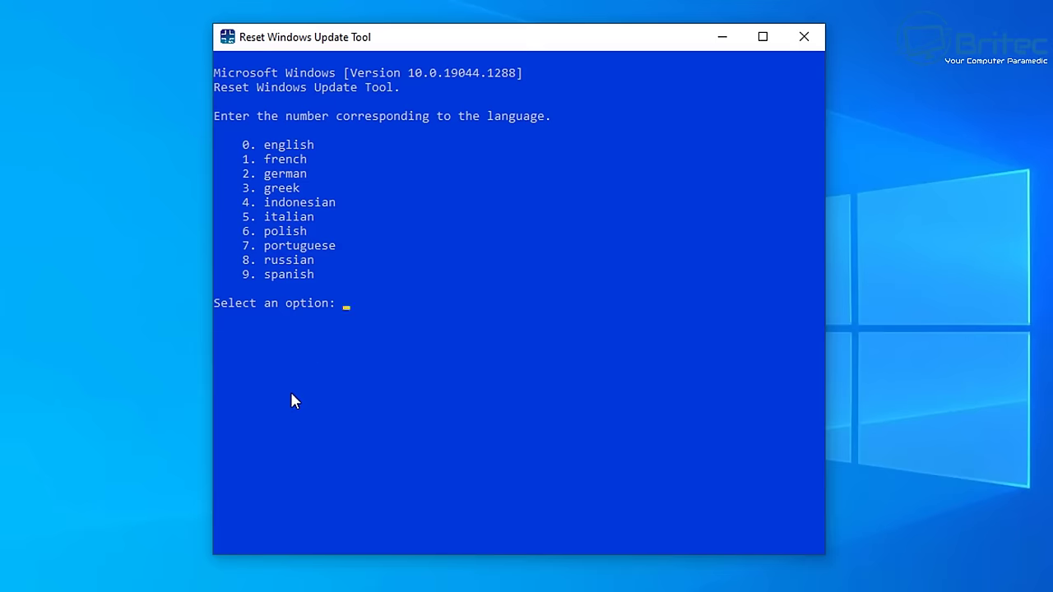
- Pick English (0), accept the terms (y), and start option 2 to reset update components
{"action": "type", "text": "0"}
{"action": "key", "text": "Return"}
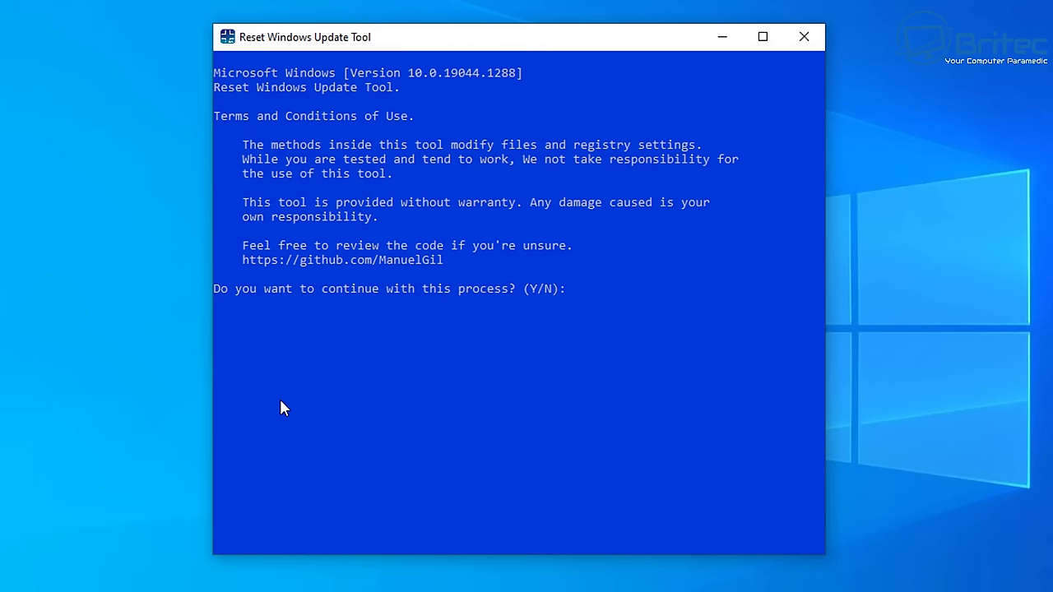
{"action": "type", "text": "y"}
{"action": "key", "text": "Return"}
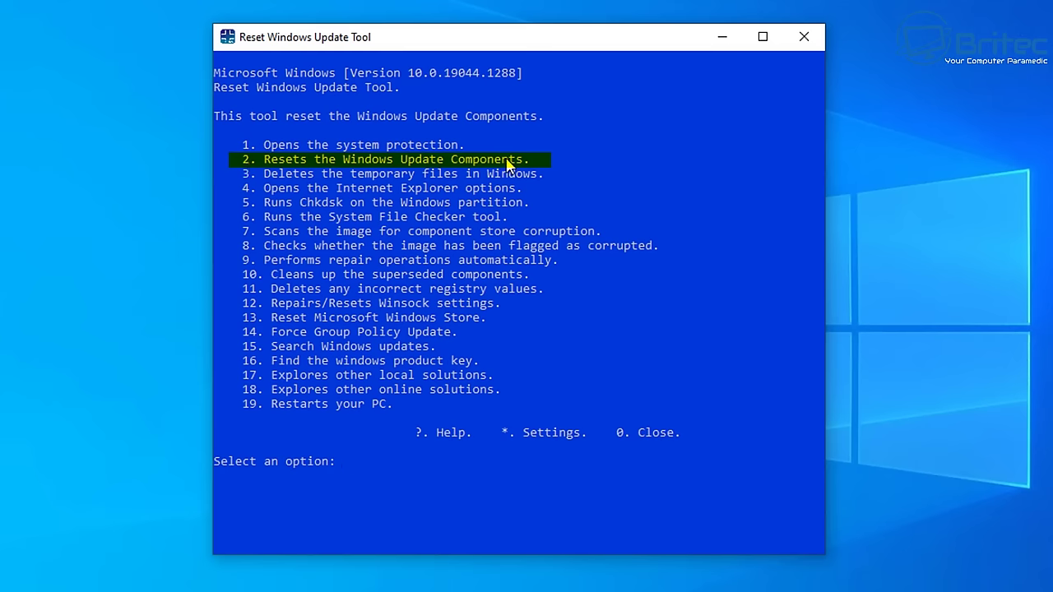
{"action": "type", "text": "2"}
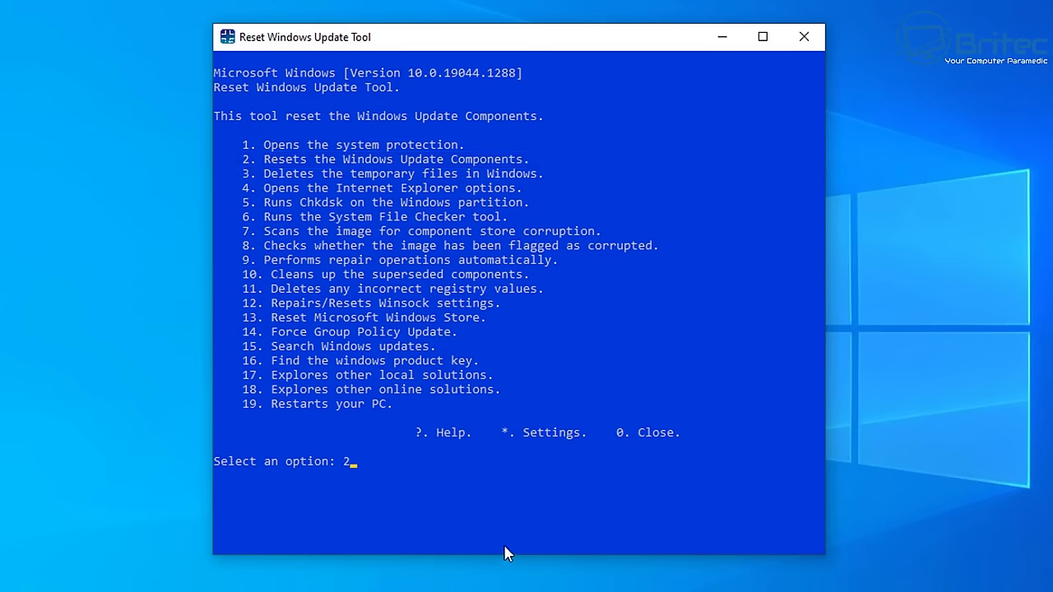
{"action": "key", "text": "Return"}
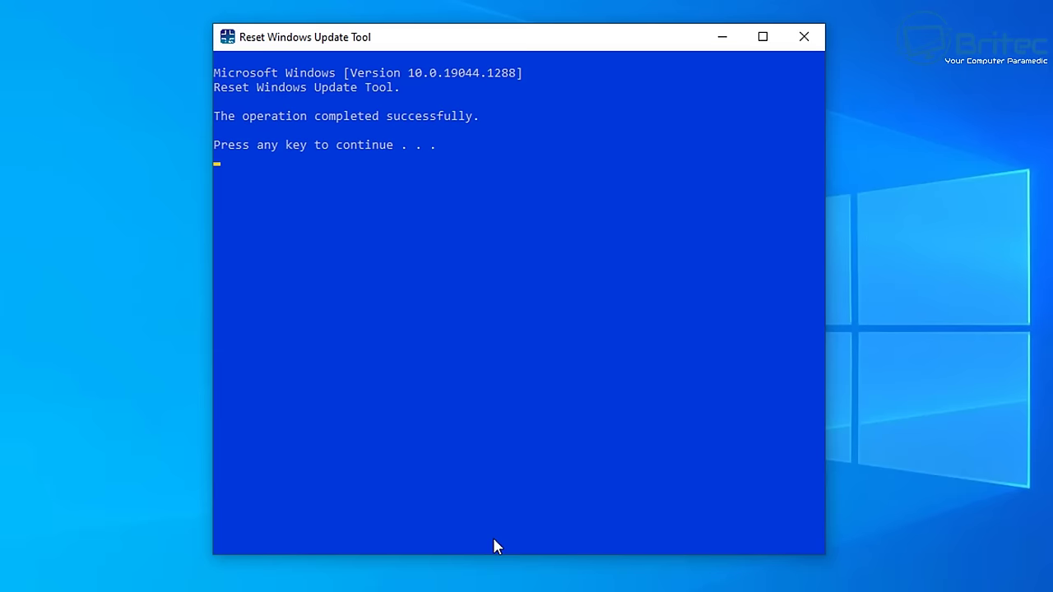
- Return to the main menu of 19 repair options after the component reset completes
{"action": "key", "text": "Return"}
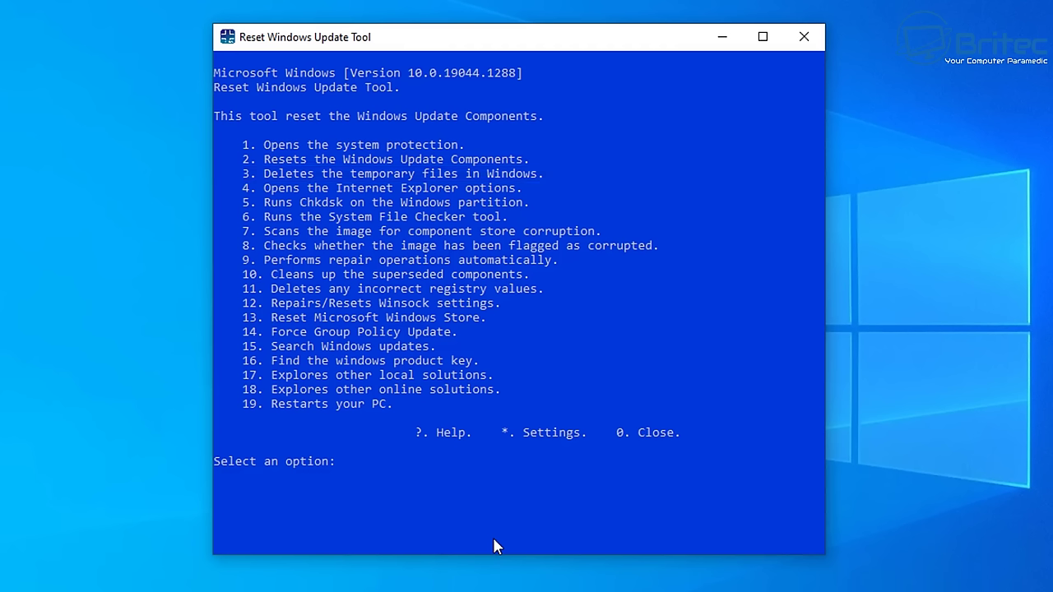
- Delete Windows temporary files with option 3 and return to the main menu
{"action": "type", "text": "3"}
{"action": "key", "text": "Return"}
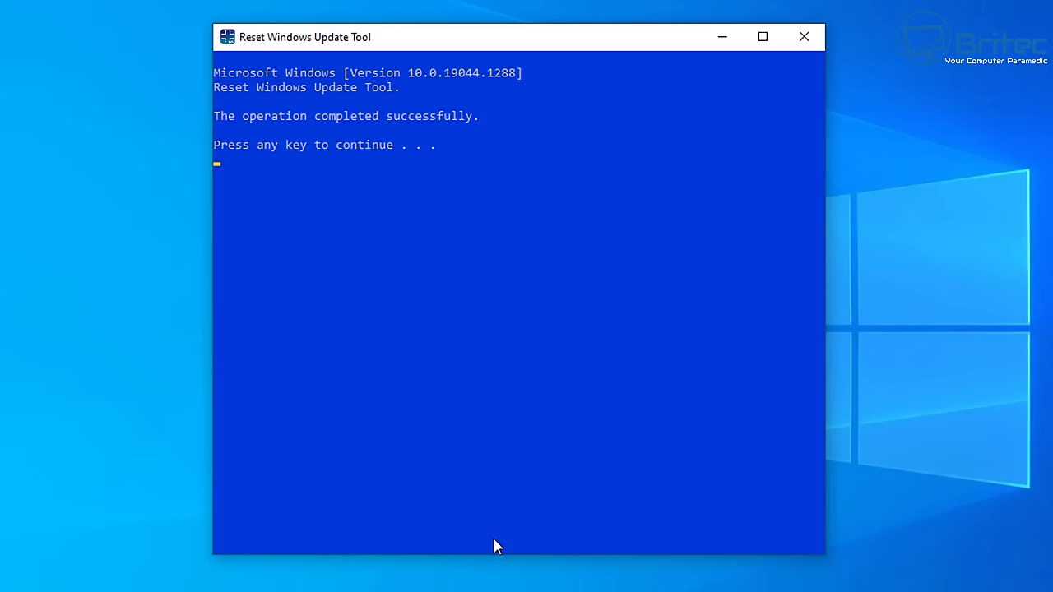
{"action": "key", "text": "Return"}
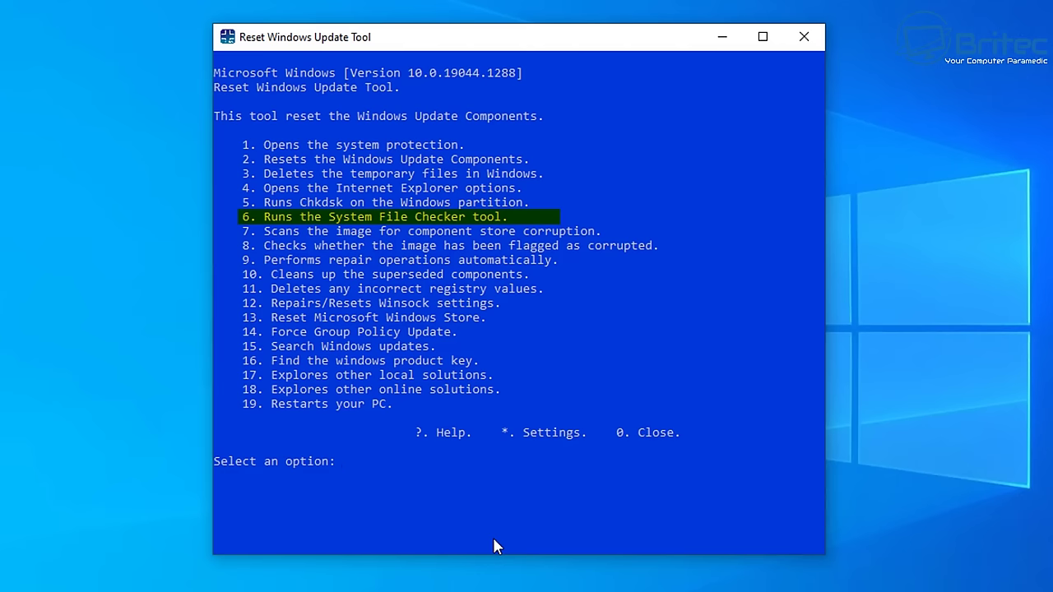
- Run the System File Checker with option 6 and return to the main menu
{"action": "type", "text": "6"}
{"action": "key", "text": "Return"}
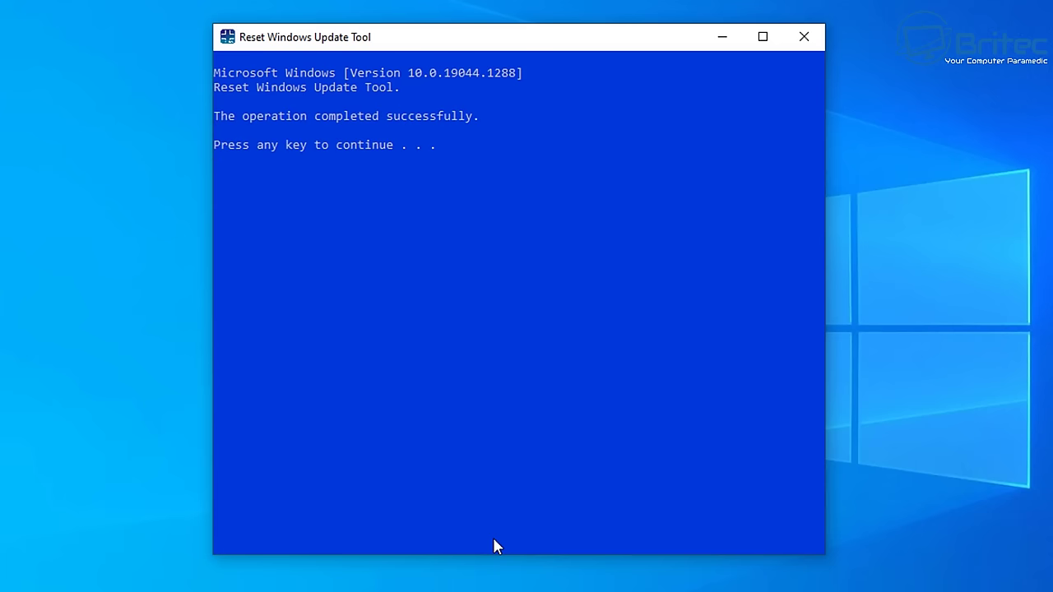
{"action": "key", "text": "Return"}
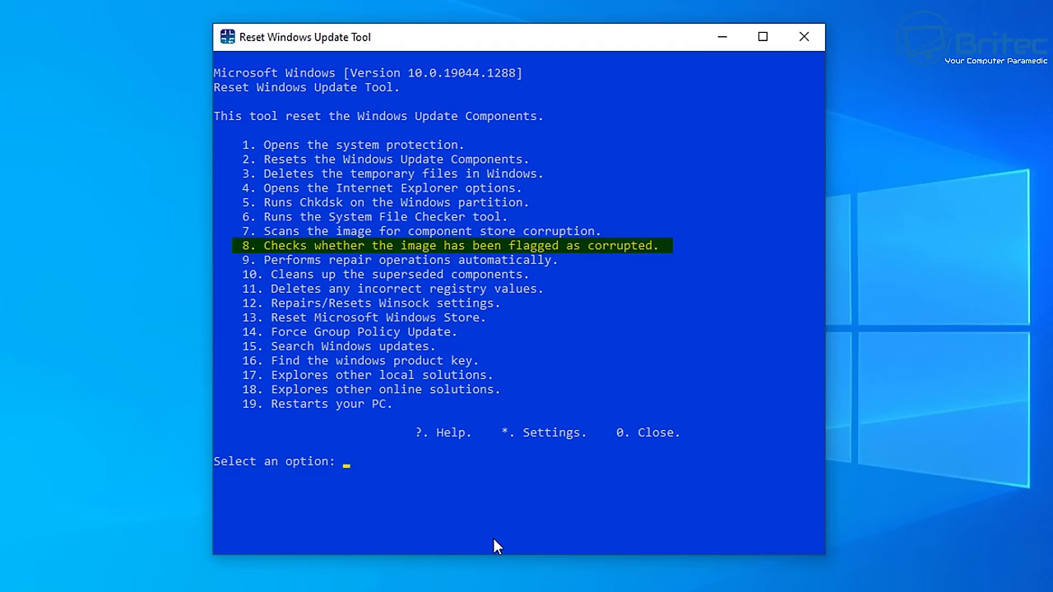
- Run the DISM CheckHealth scan (option 8), return to the menu, and close the tool
{"action": "type", "text": "8"}
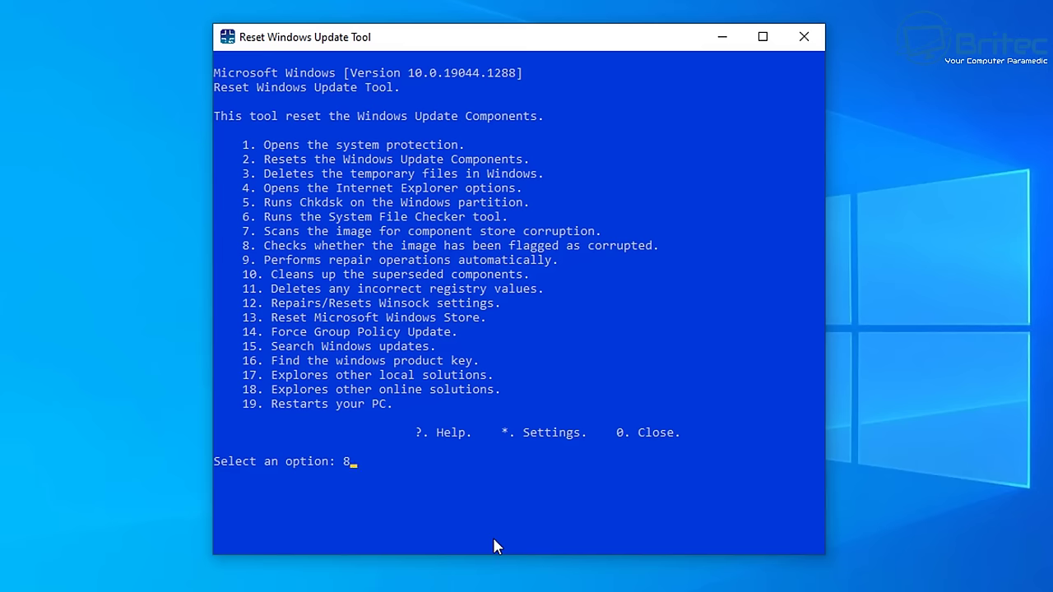
{"action": "key", "text": "Return"}
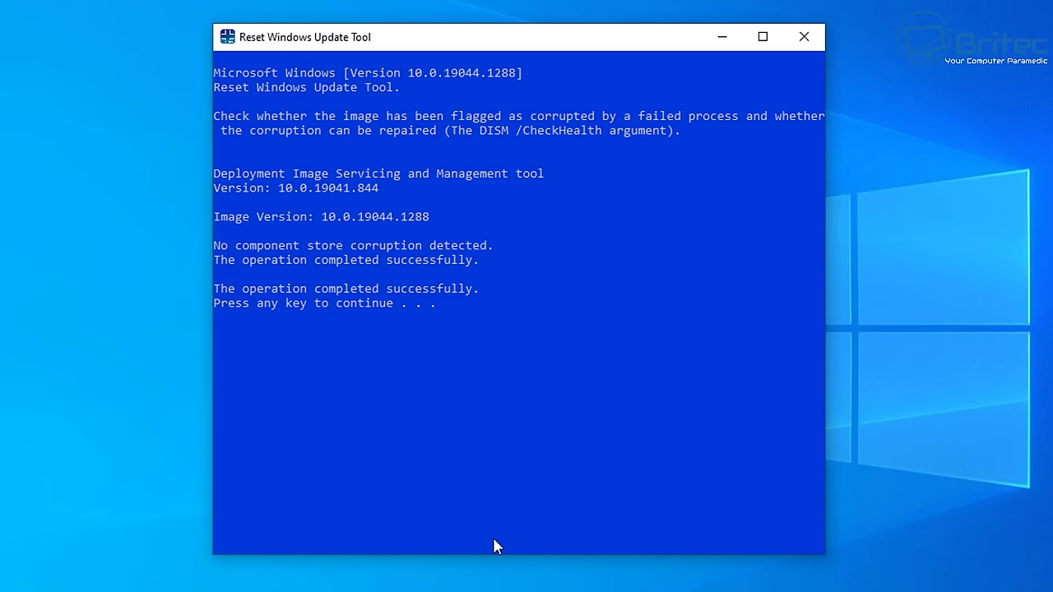
{"action": "key", "text": "Return"}
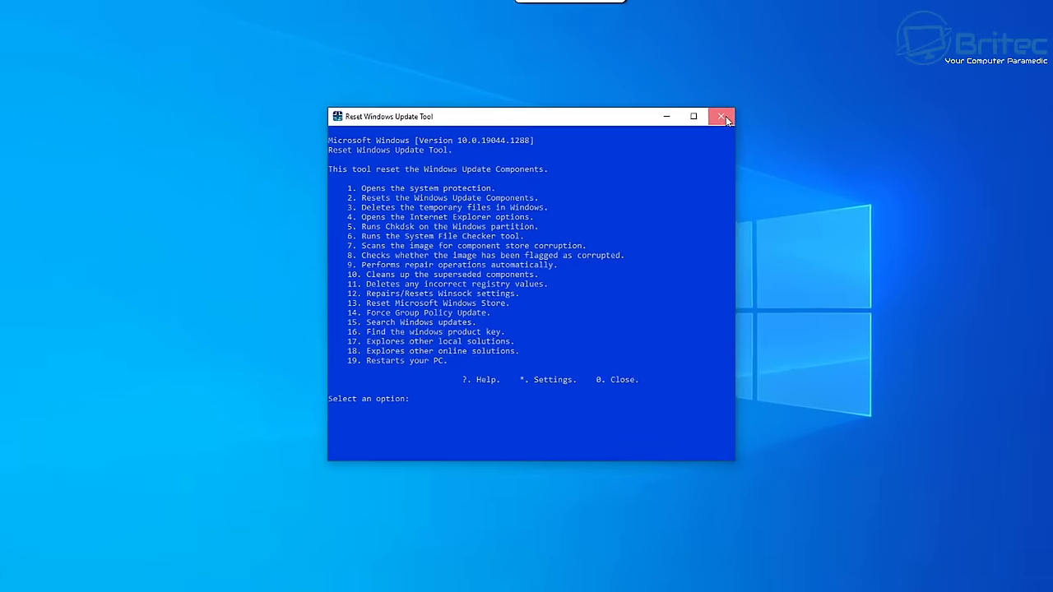
{"action": "left_click", "coordinate": [723, 116]}
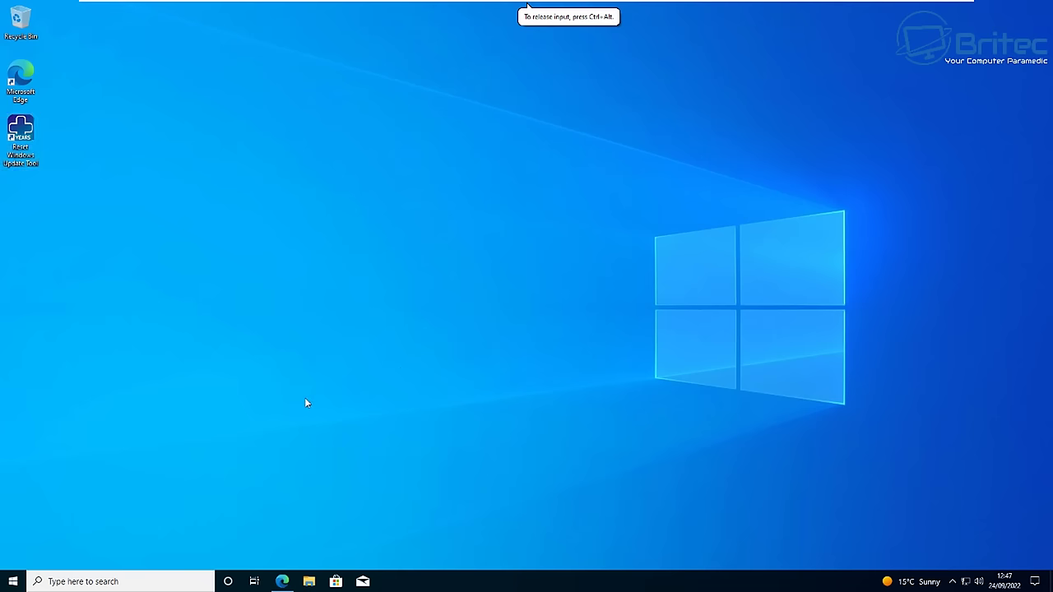
- Open Disk Management from the Start button's quick system tools menu
{"action": "right_click", "coordinate": [13, 580]}
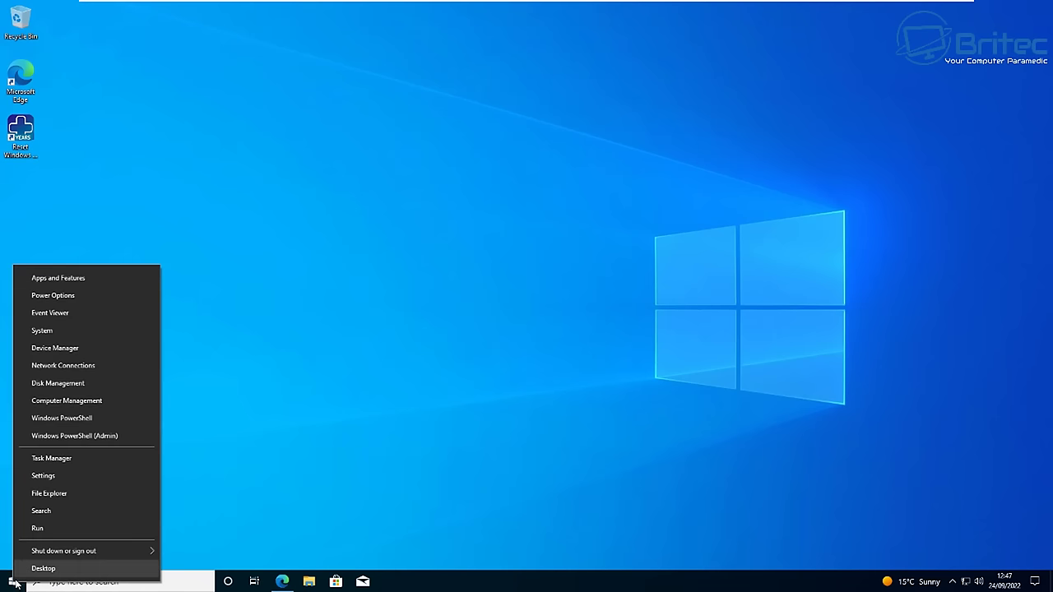
{"action": "left_click", "coordinate": [62, 383]}
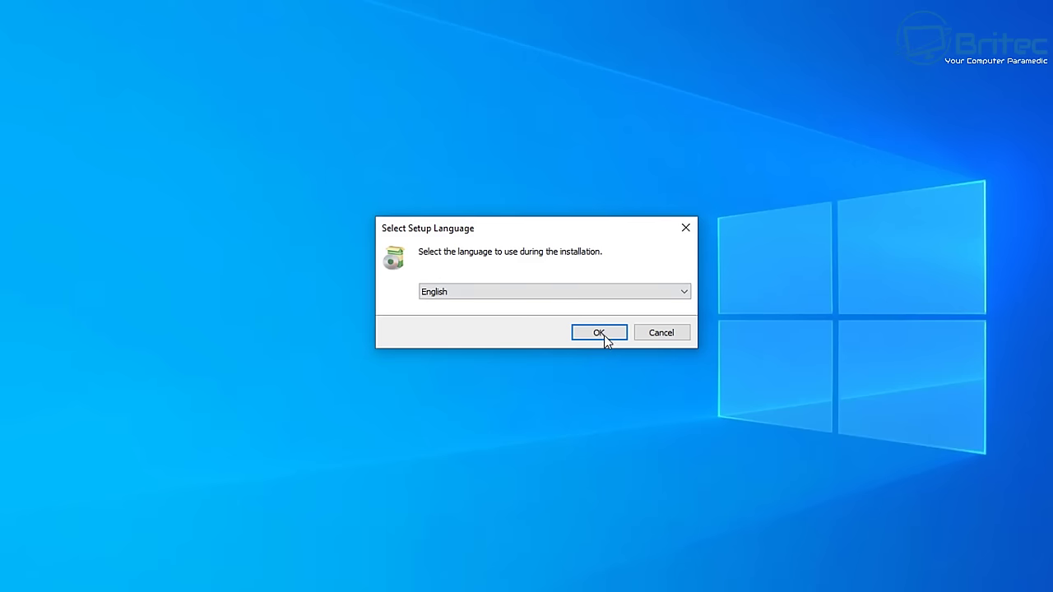
- Confirm the setup language and choose to install the free edition
{"action": "left_click", "coordinate": [602, 334]}
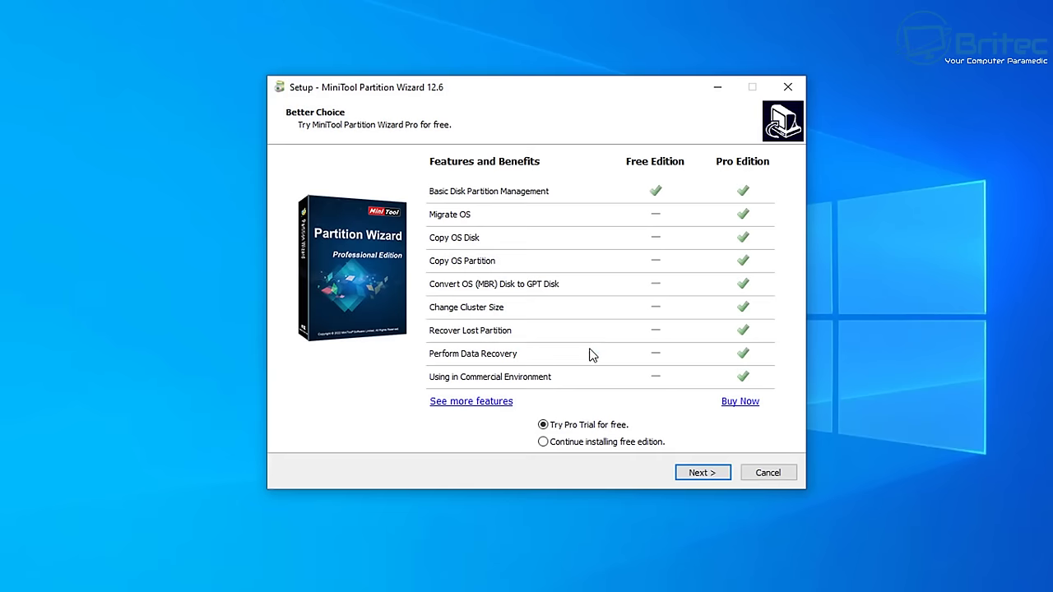
{"action": "left_click", "coordinate": [543, 443]}
{"action": "left_click", "coordinate": [703, 473]}
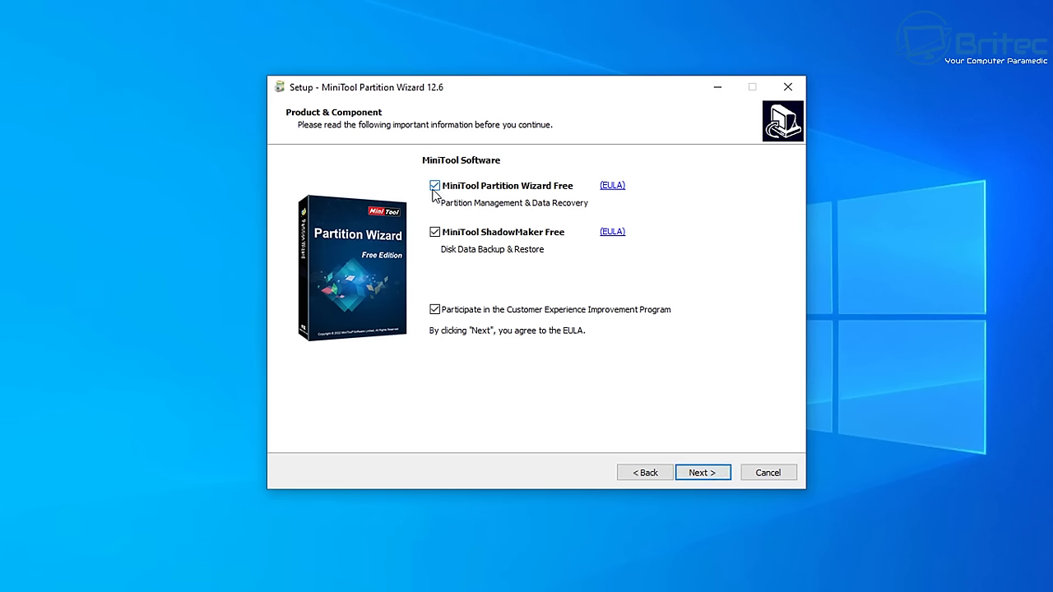
- Skip ShadowMaker and the experience program, install to the default location, and launch Partition Wizard
{"action": "left_click", "coordinate": [436, 236]}
{"action": "left_click", "coordinate": [435, 310]}
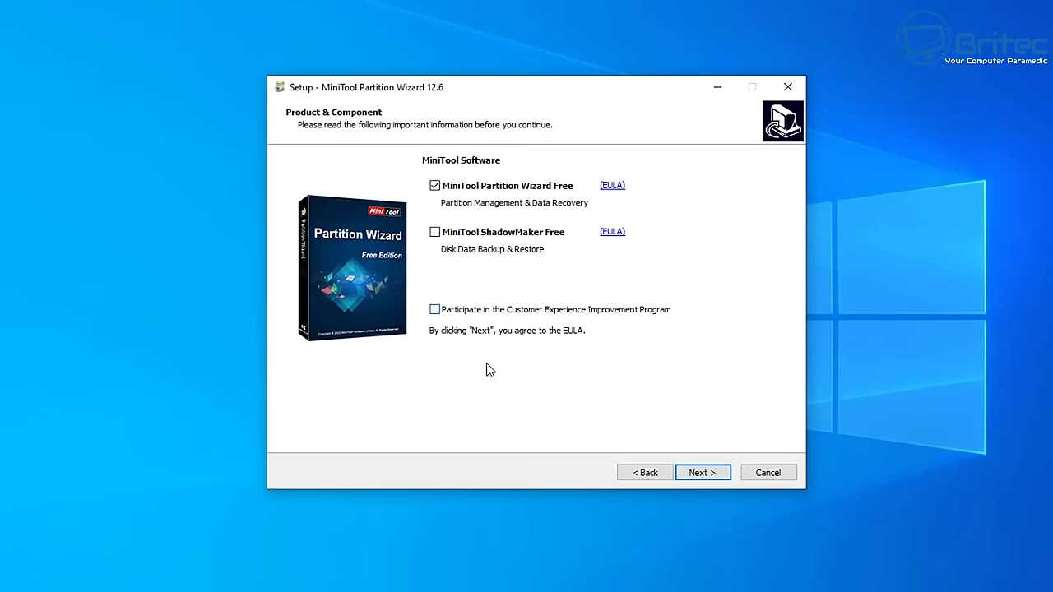
{"action": "left_click", "coordinate": [713, 478]}
{"action": "left_click", "coordinate": [712, 476]}
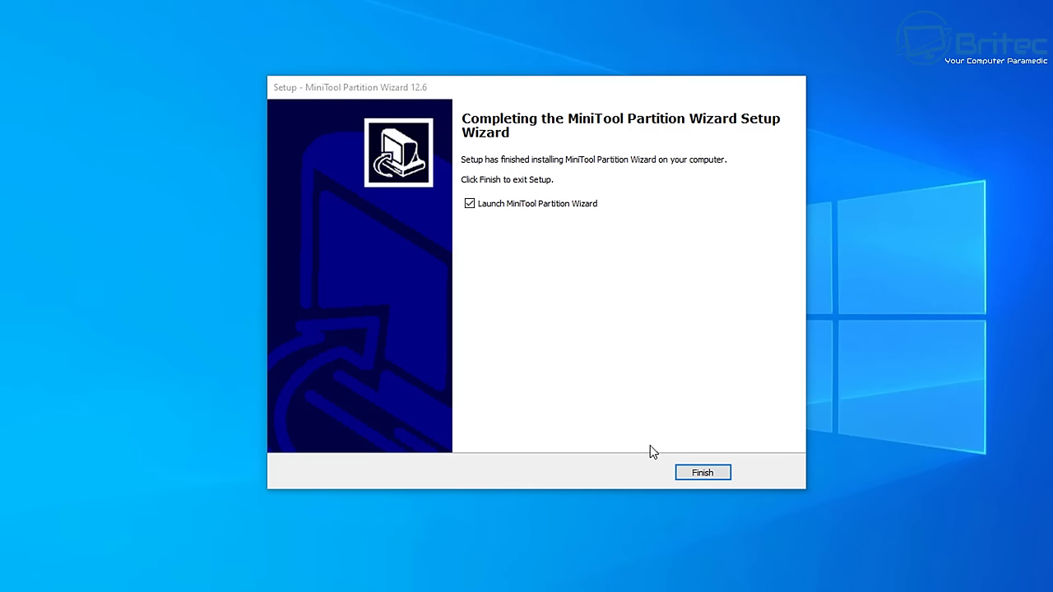
{"action": "left_click", "coordinate": [703, 475]}
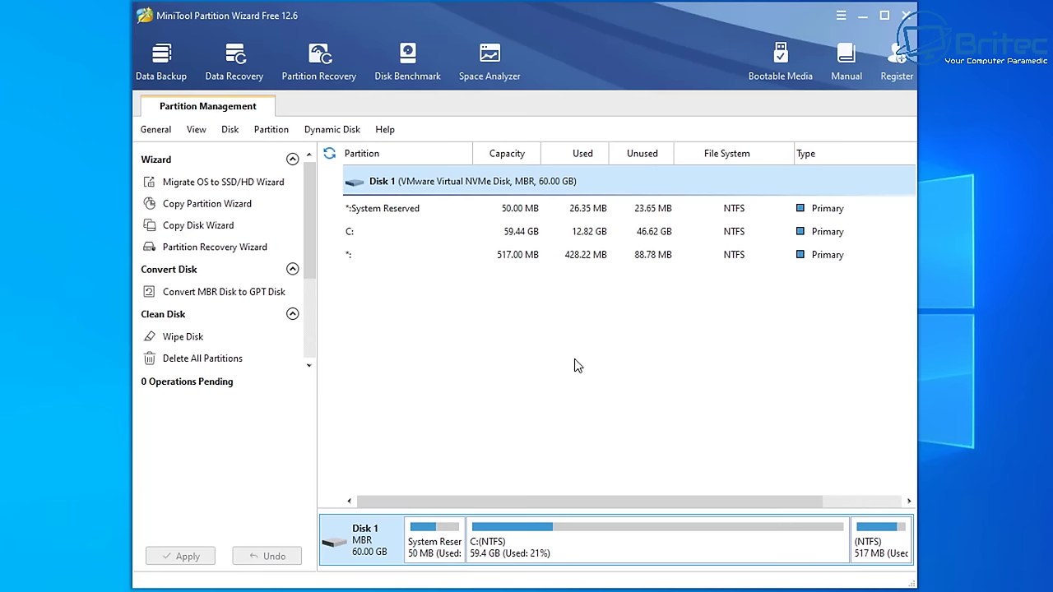
- Queue a Move/Resize shrinking C: to 58.36 GB, leaving 1.08 GB unallocated after it
{"action": "left_click", "coordinate": [436, 554]}
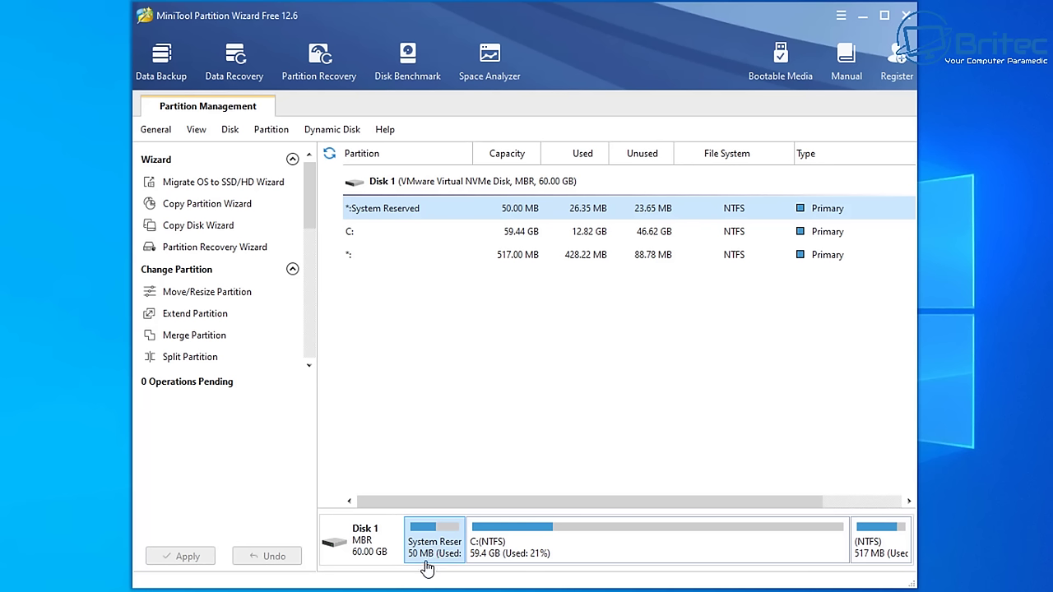
{"action": "left_click", "coordinate": [516, 235]}
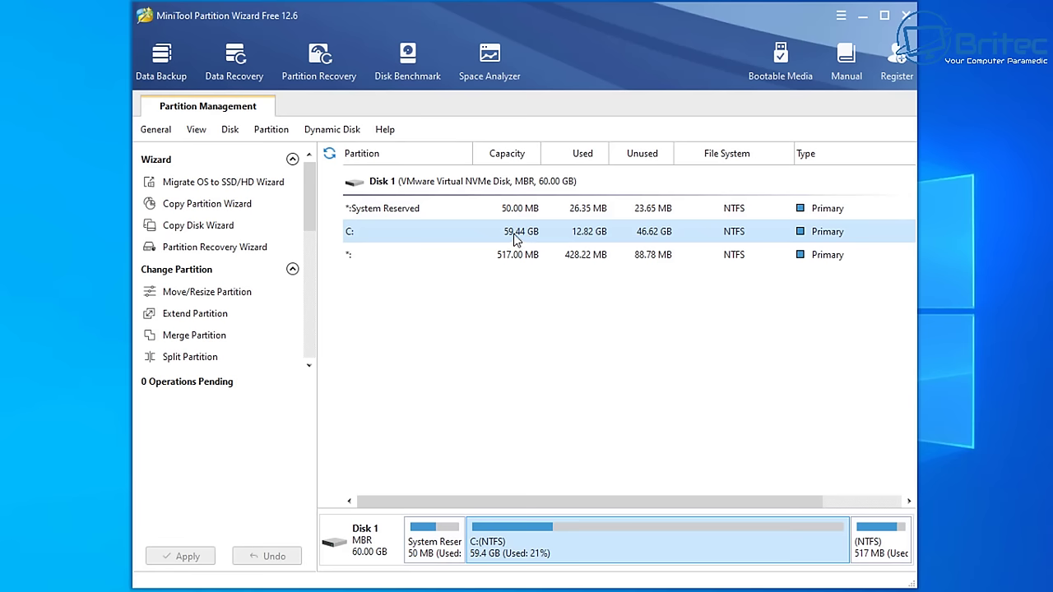
{"action": "right_click", "coordinate": [516, 238]}
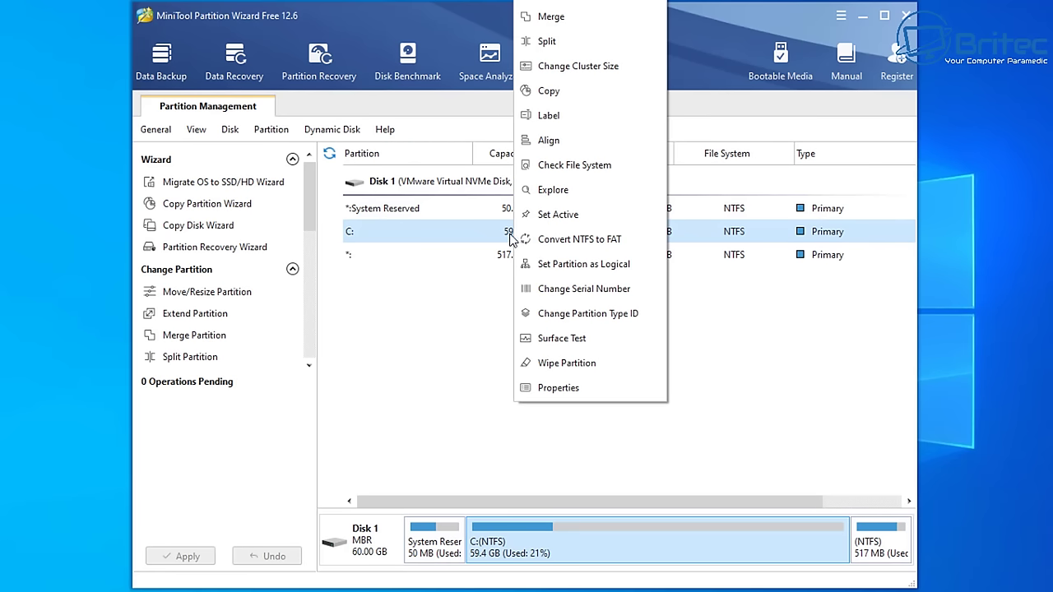
{"action": "left_click", "coordinate": [567, 1]}
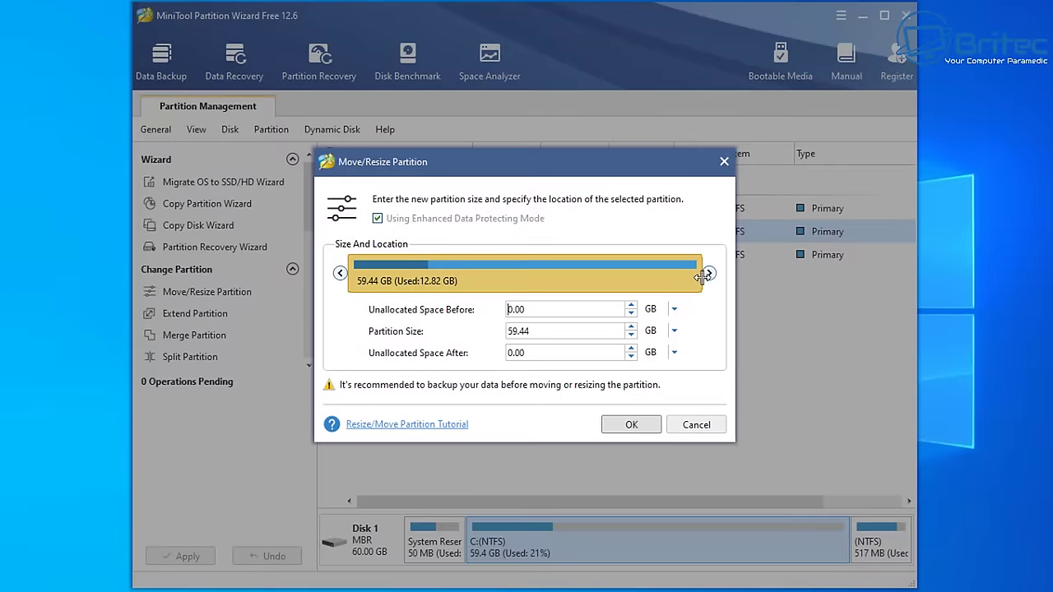
{"action": "mouse_move", "coordinate": [702, 277]}
{"action": "left_mouse_down"}
{"action": "mouse_move", "coordinate": [682, 281]}
{"action": "mouse_move", "coordinate": [696, 281]}
{"action": "left_mouse_up"}
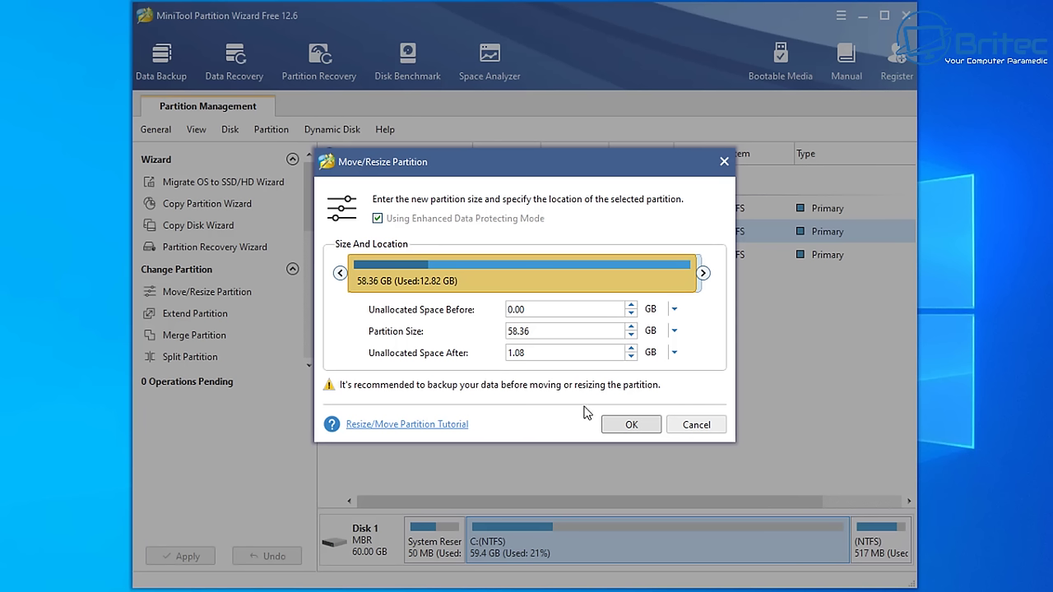
{"action": "left_click", "coordinate": [627, 426]}
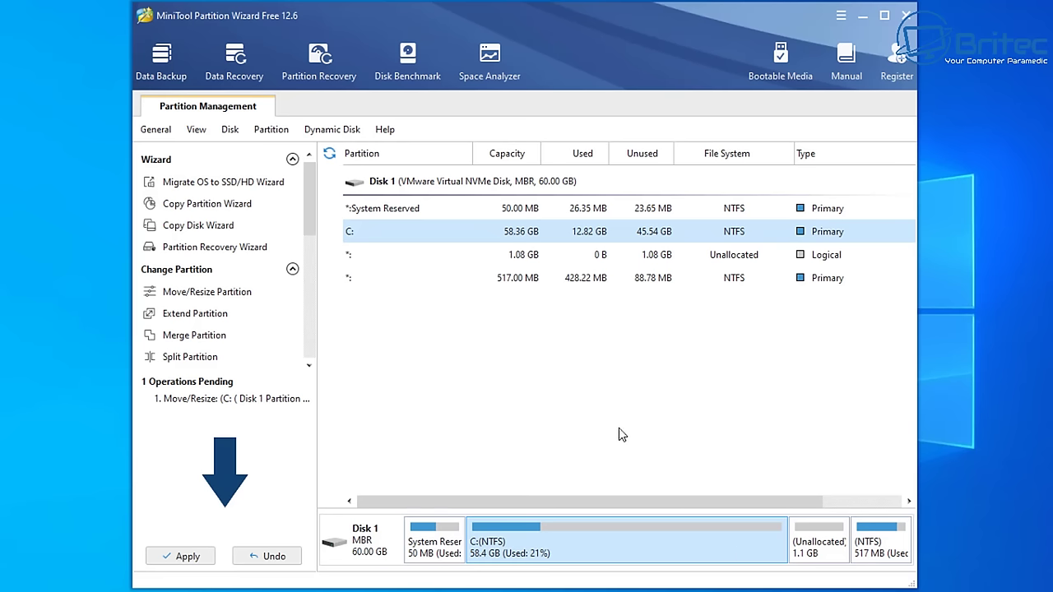
- Apply the pending C: shrink and restart the PC, leaving 1.08 GB unallocated after C:
{"action": "left_click", "coordinate": [818, 539]}
{"action": "left_click", "coordinate": [182, 561]}
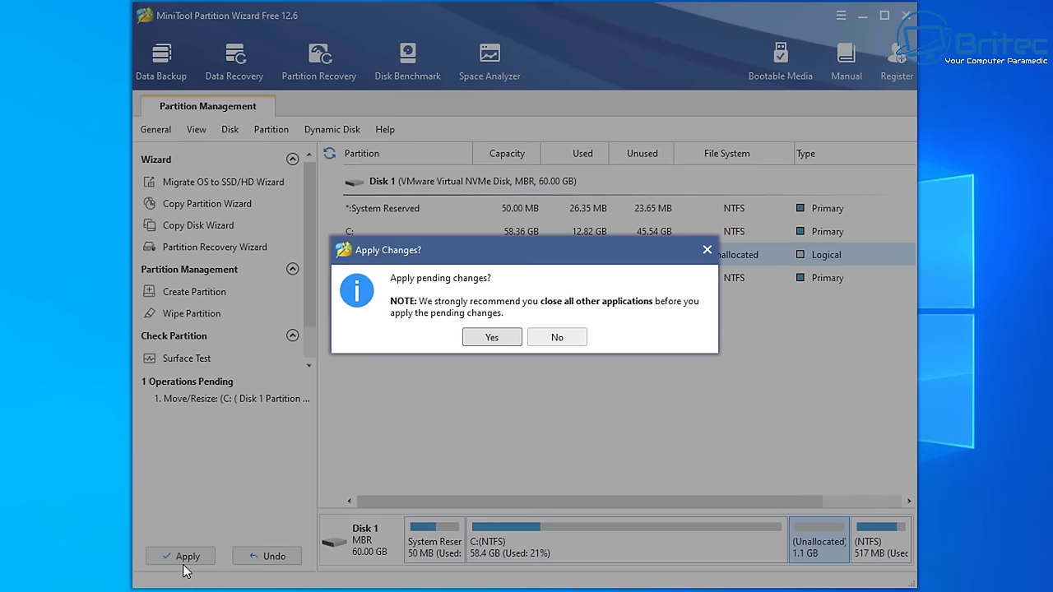
{"action": "left_click", "coordinate": [492, 336]}
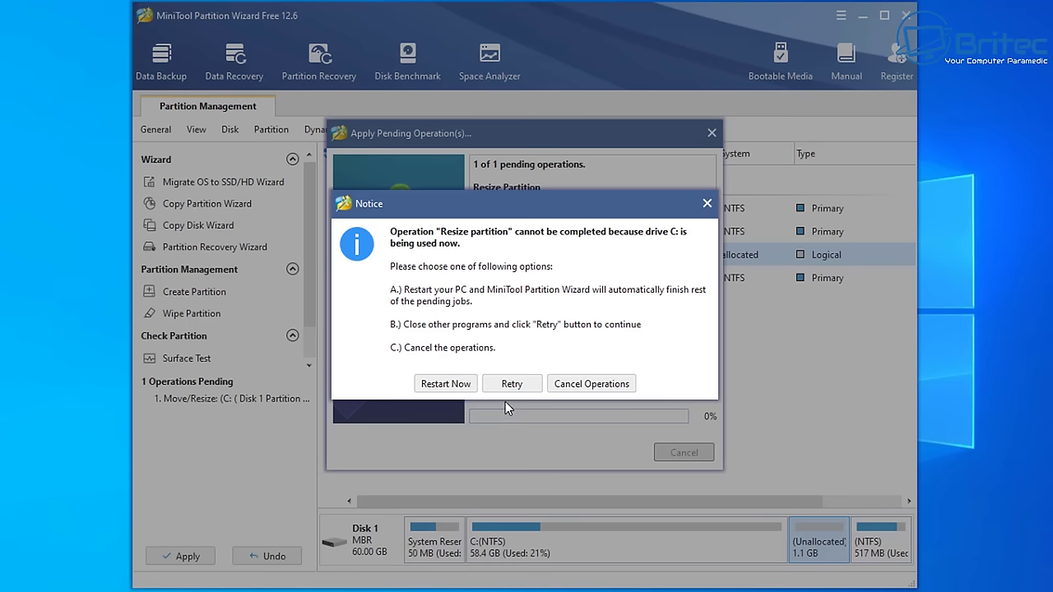
{"action": "left_click", "coordinate": [444, 384]}
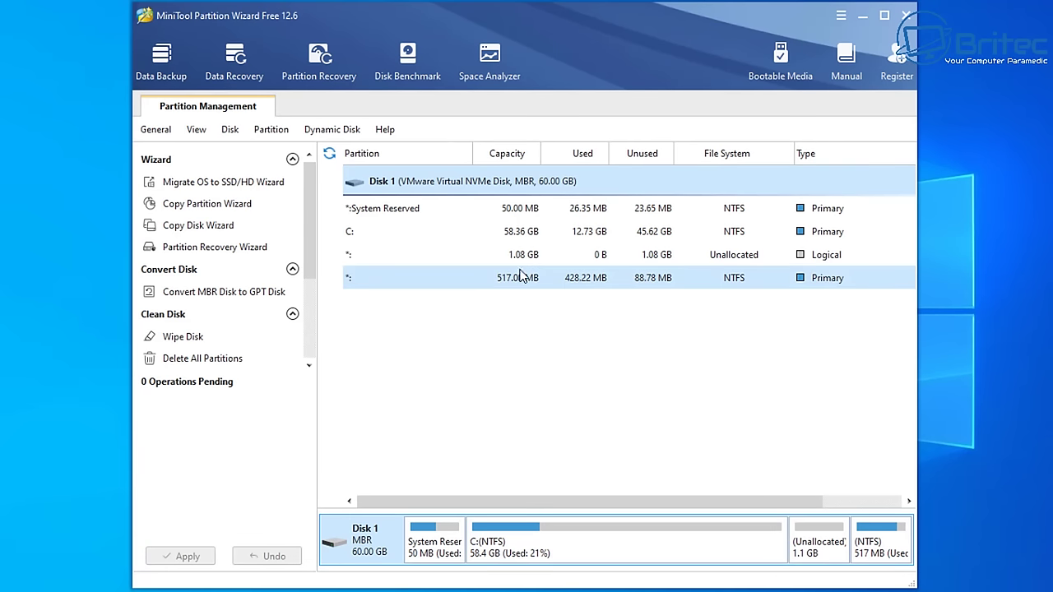
- Extend System Reserved to 1.03 GB from the 1.08 GB unallocated space and apply it
{"action": "left_click", "coordinate": [402, 210]}
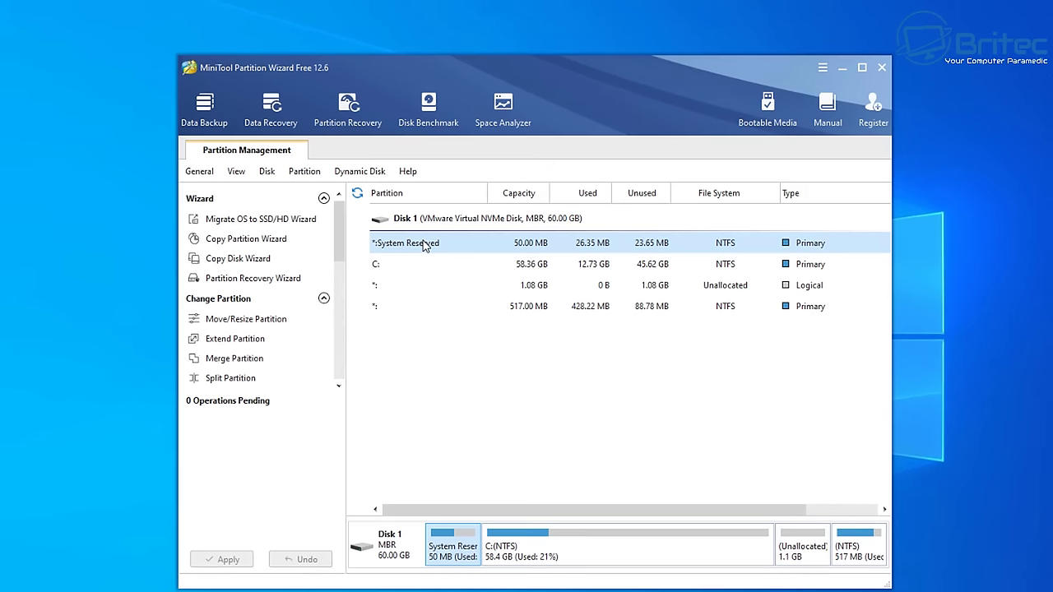
{"action": "right_click", "coordinate": [423, 245]}
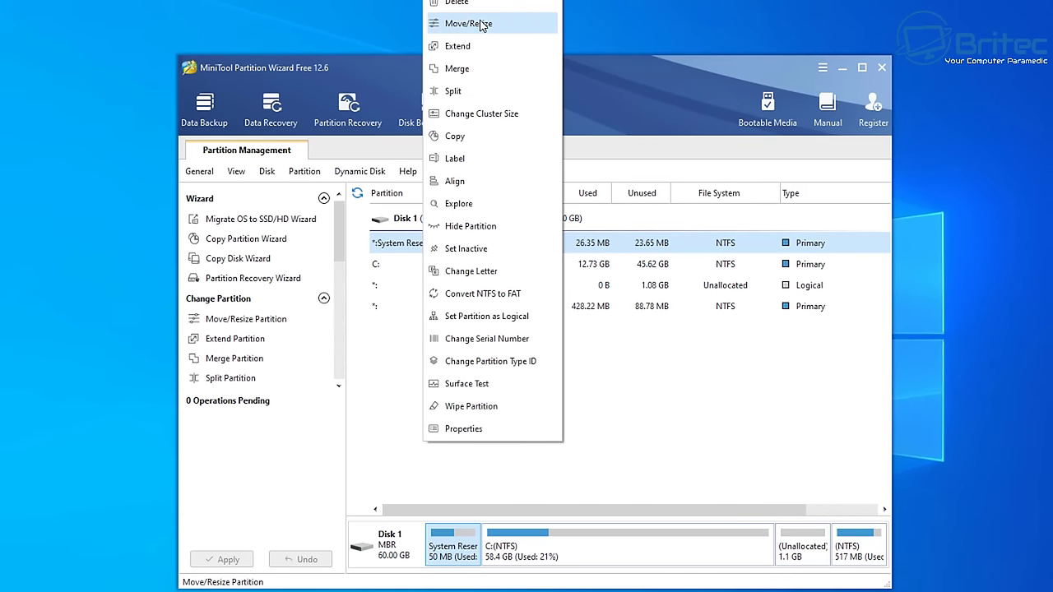
{"action": "left_click", "coordinate": [473, 47]}
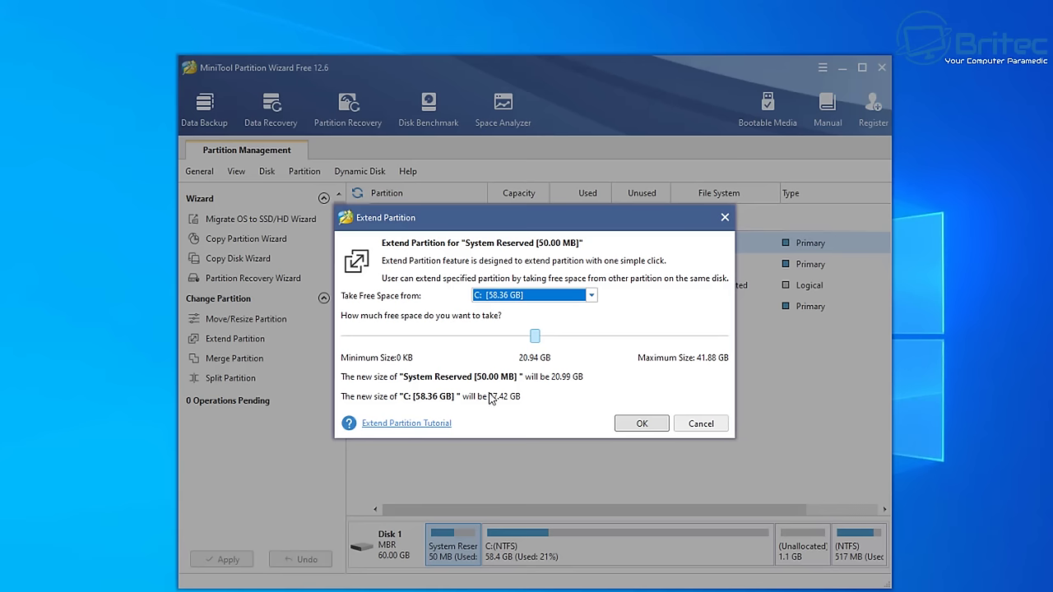
{"action": "key", "text": "Down"}
{"action": "left_click_drag", "start_coordinate": [533, 337], "coordinate": [688, 343]}
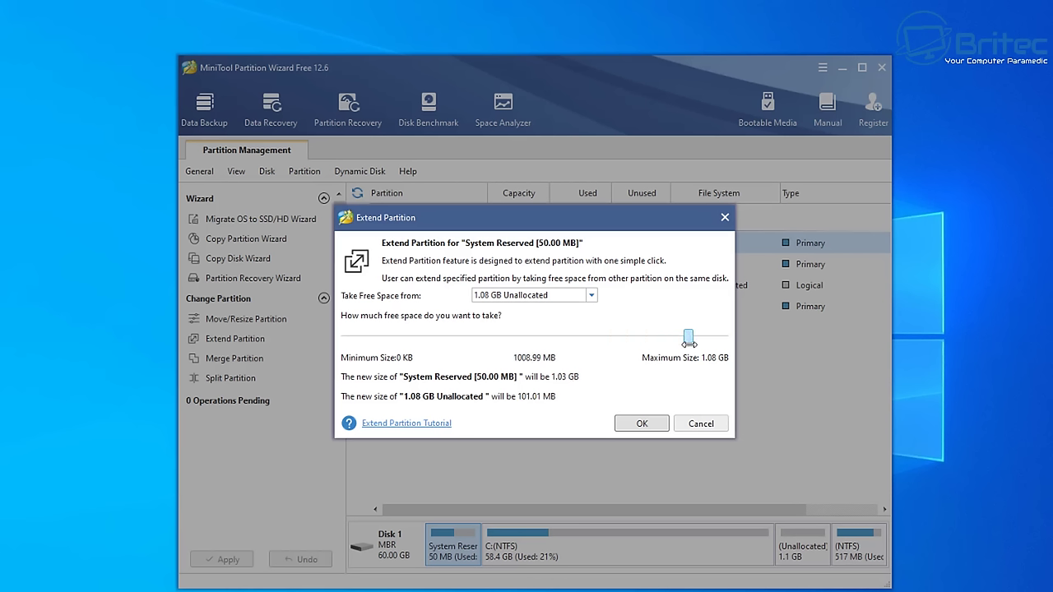
{"action": "left_click", "coordinate": [654, 429]}
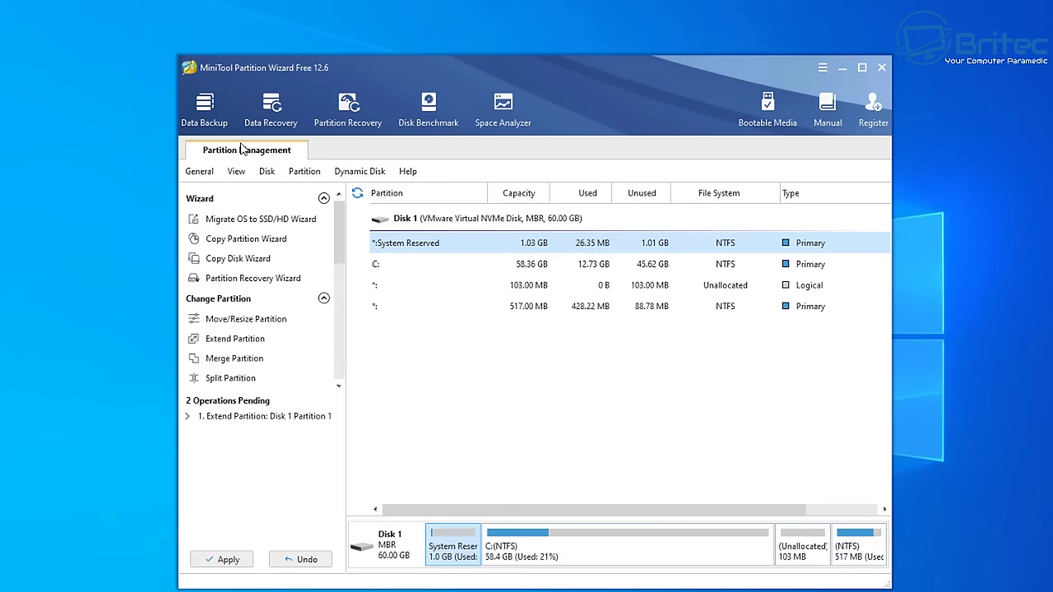
{"action": "left_click", "coordinate": [224, 560]}
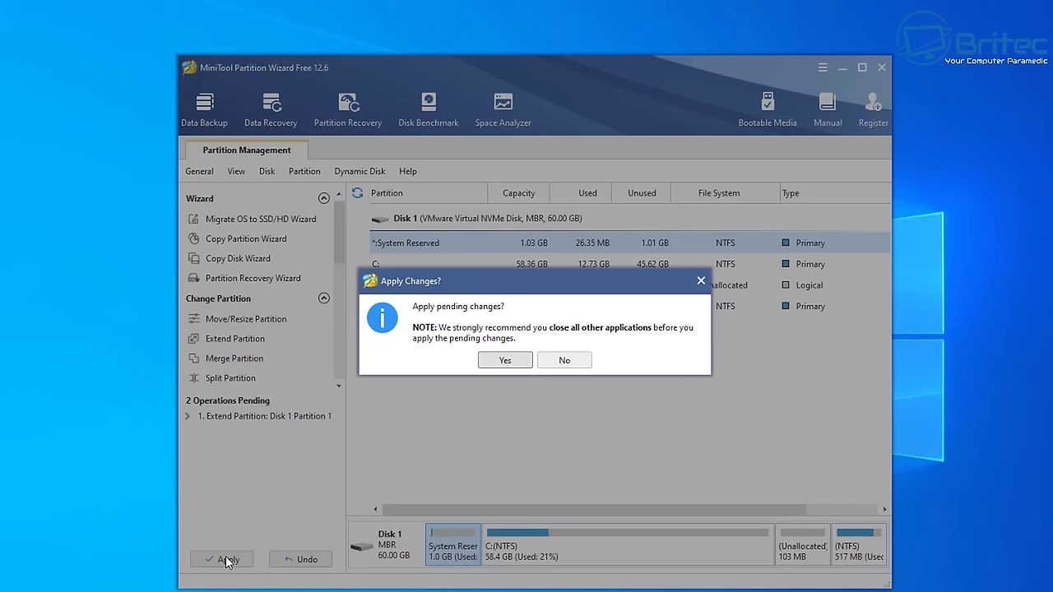
- Confirm the System Reserved changes and restart Windows to complete them at boot
{"action": "left_click", "coordinate": [510, 362]}
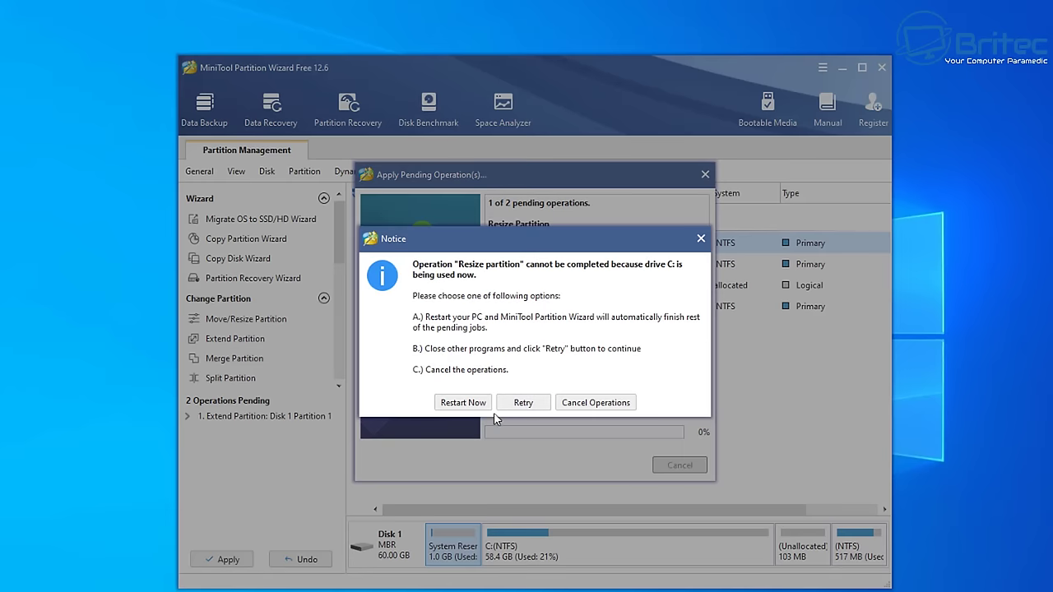
{"action": "left_click", "coordinate": [463, 404]}
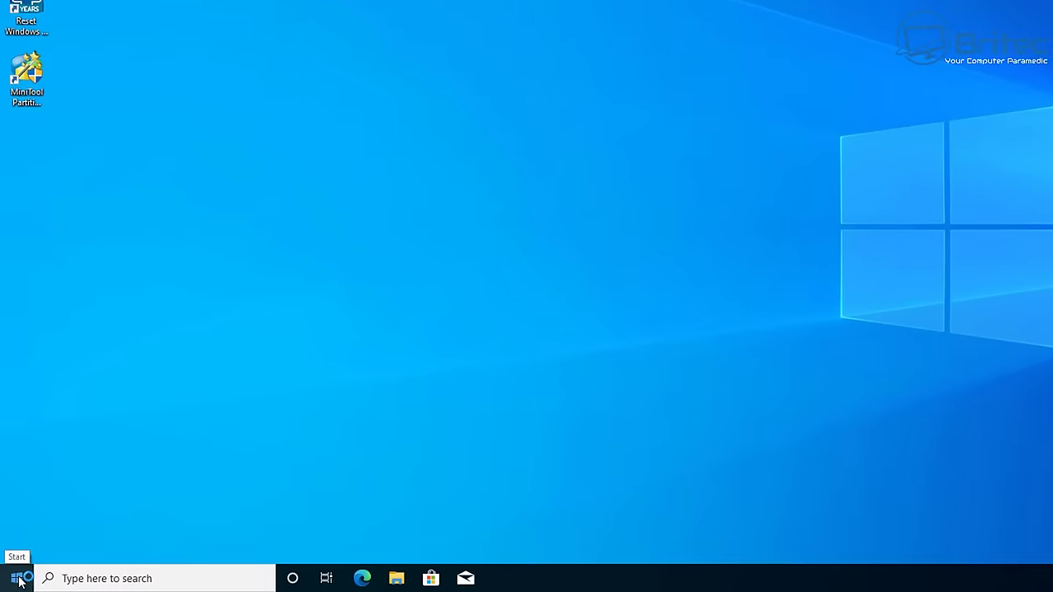
{"action": "right_click", "coordinate": [20, 579]}
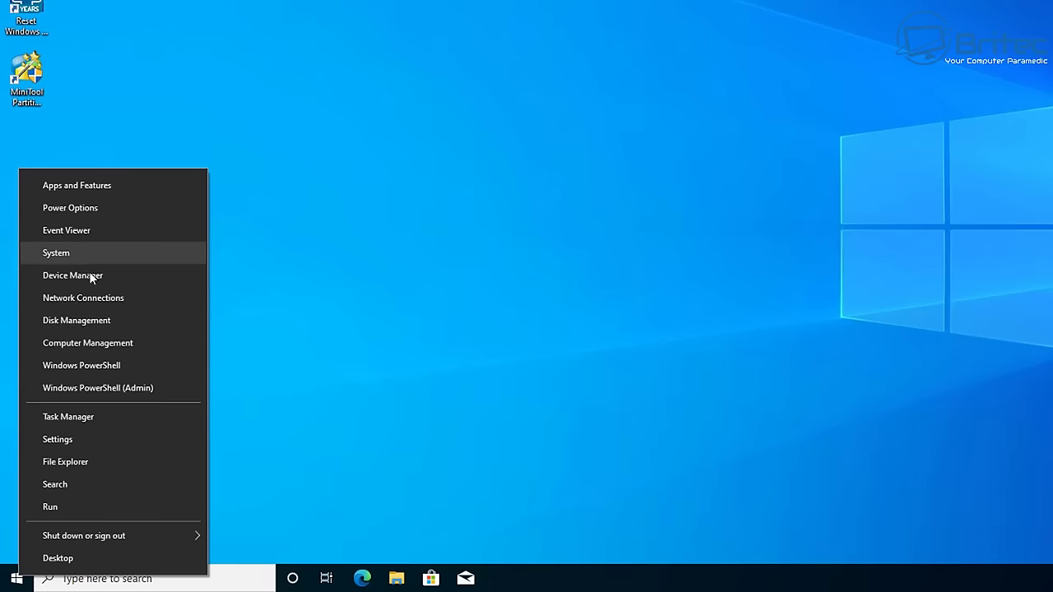
{"action": "left_click", "coordinate": [92, 323]}
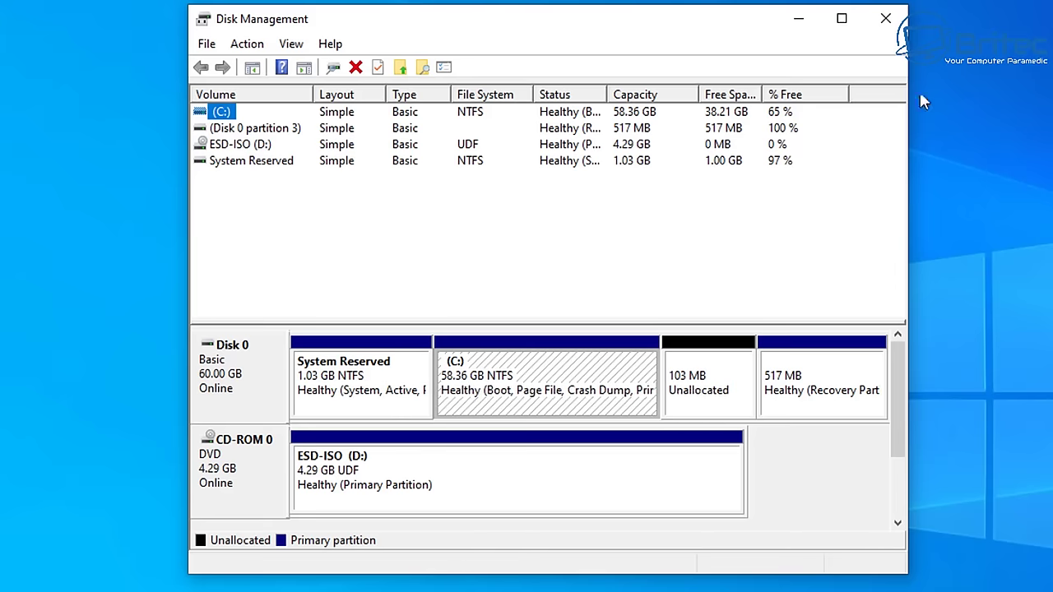
{"action": "left_click", "coordinate": [885, 18]}
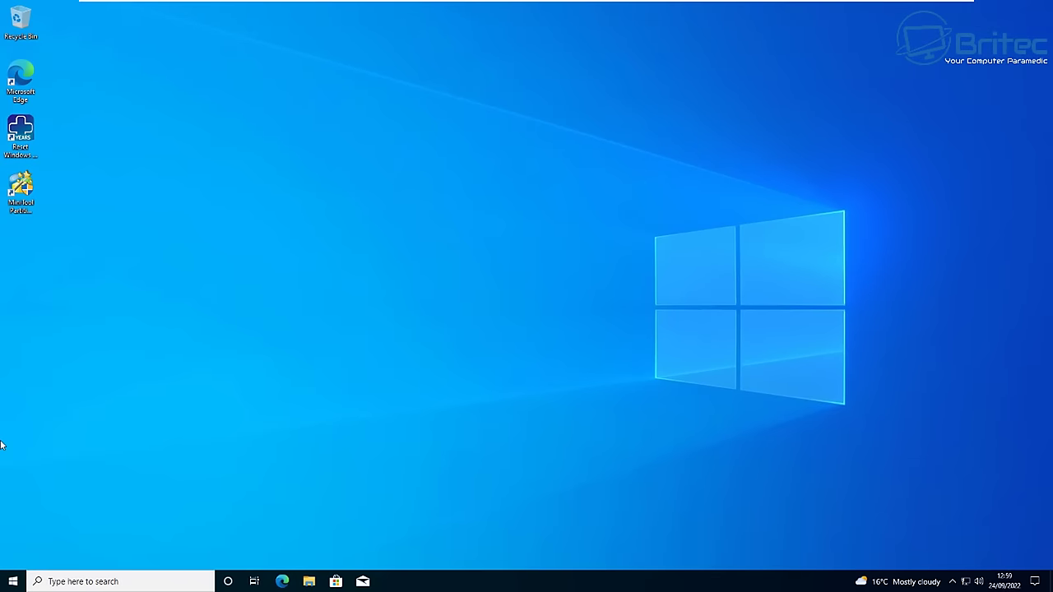
- Apply the Windows Features changes with files downloaded from Windows Update, then close the notice
{"action": "left_click", "coordinate": [95, 581]}
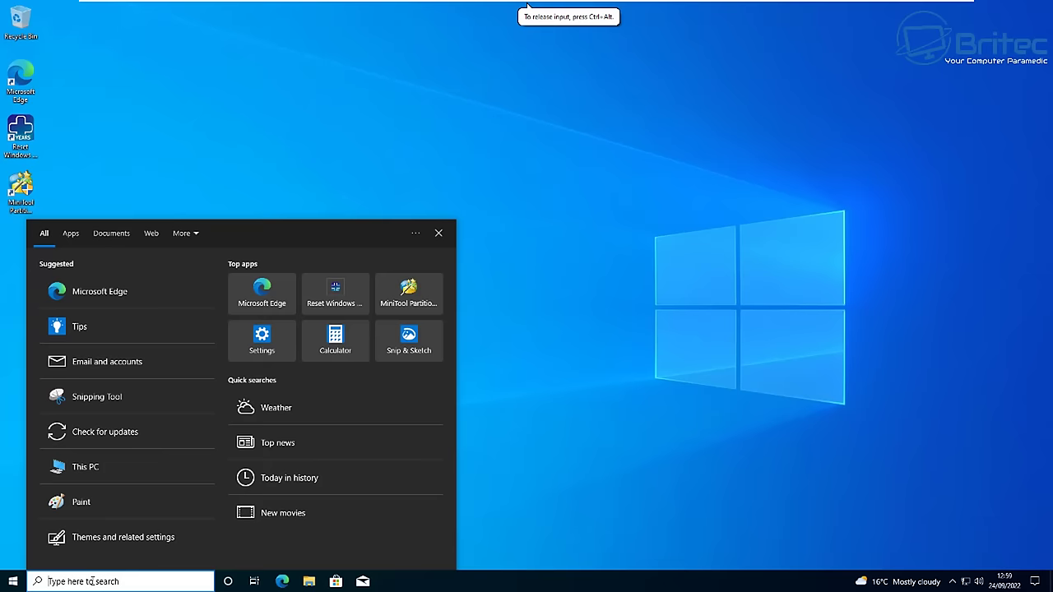
{"action": "type", "text": "feature"}
{"action": "type", "text": "s"}
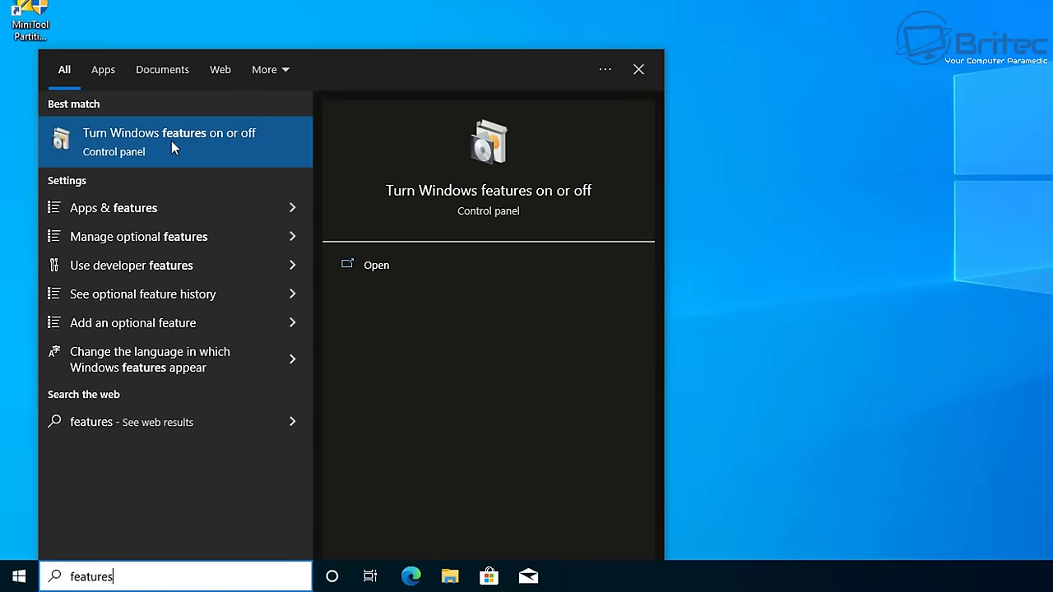
{"action": "left_click", "coordinate": [171, 147]}
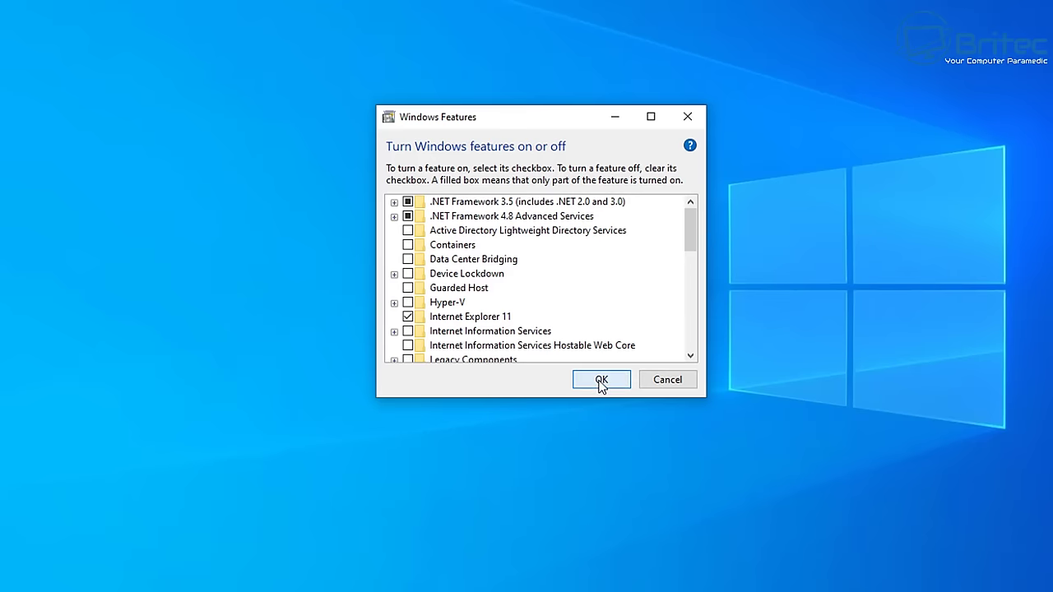
{"action": "left_click", "coordinate": [601, 380]}
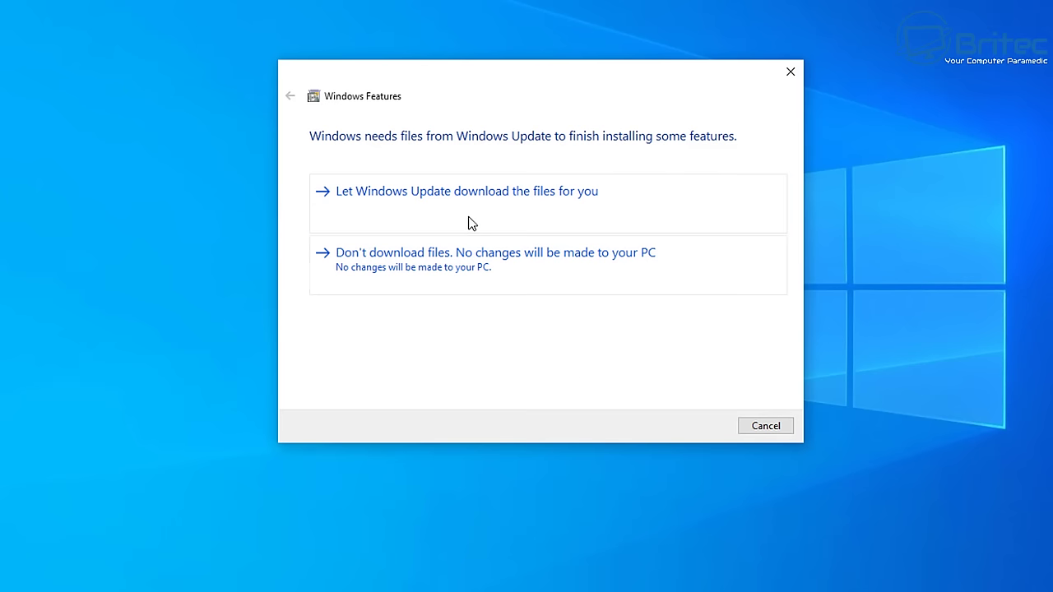
{"action": "left_click", "coordinate": [517, 198]}
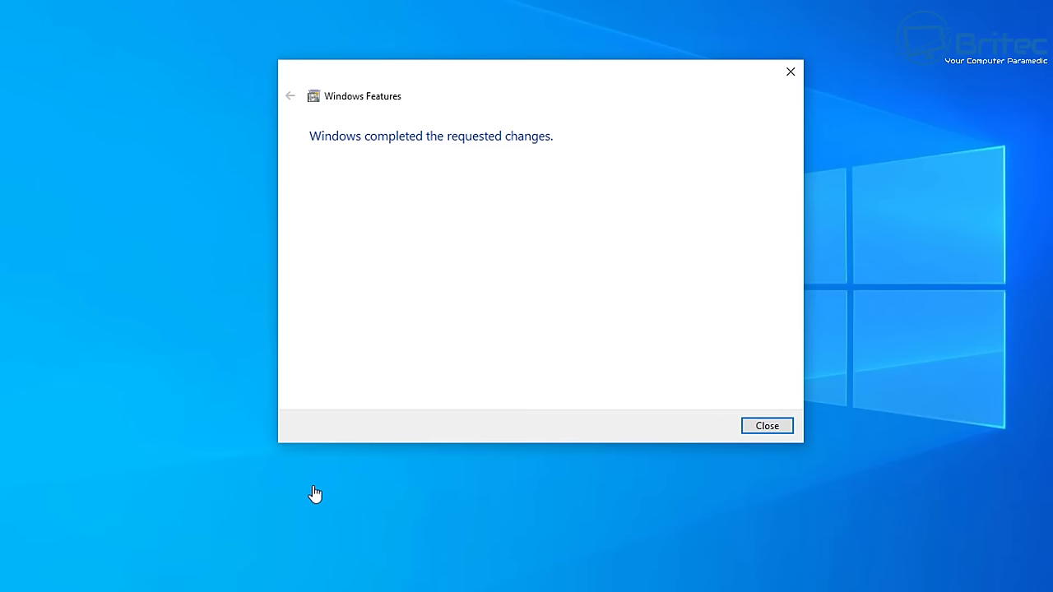
{"action": "left_click", "coordinate": [776, 427]}
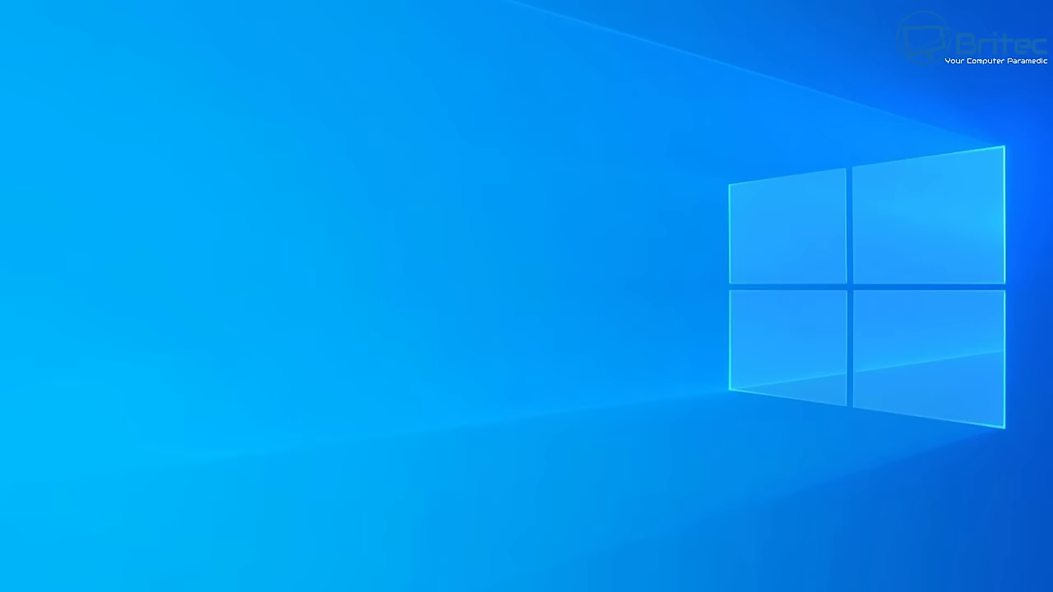
{"action": "left_click", "coordinate": [944, 582]}
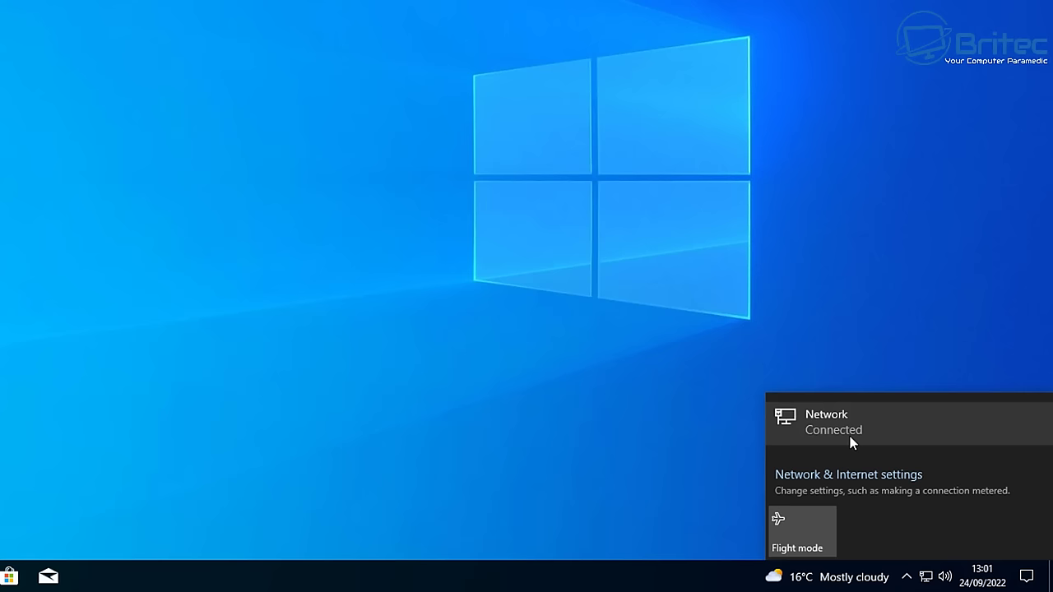
{"action": "left_click", "coordinate": [186, 462]}
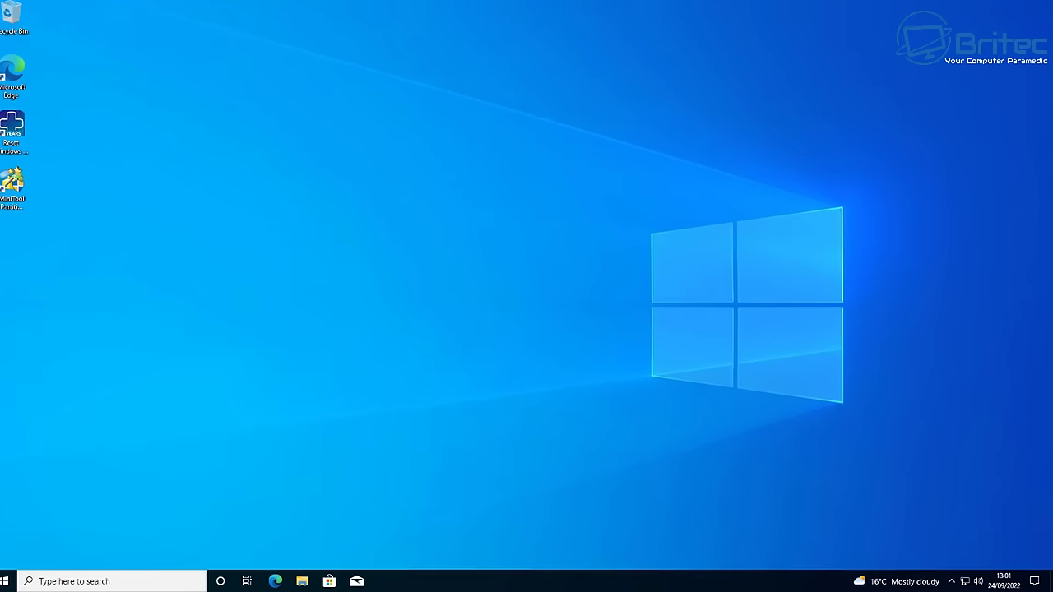
- Open Update & Security in Settings to confirm no updates are available
{"action": "left_click", "coordinate": [13, 581]}
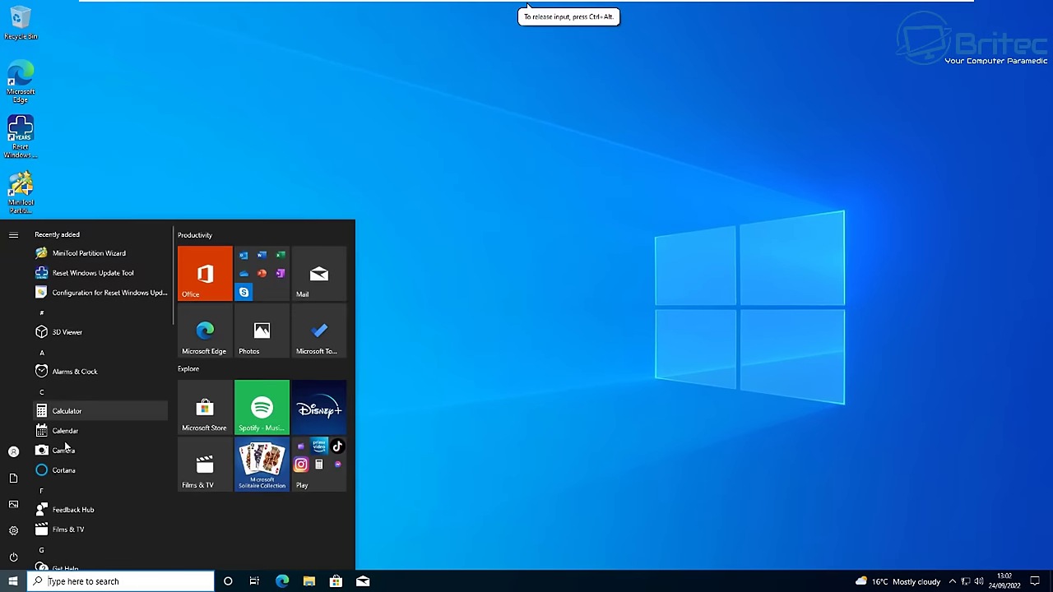
{"action": "left_click", "coordinate": [13, 530]}
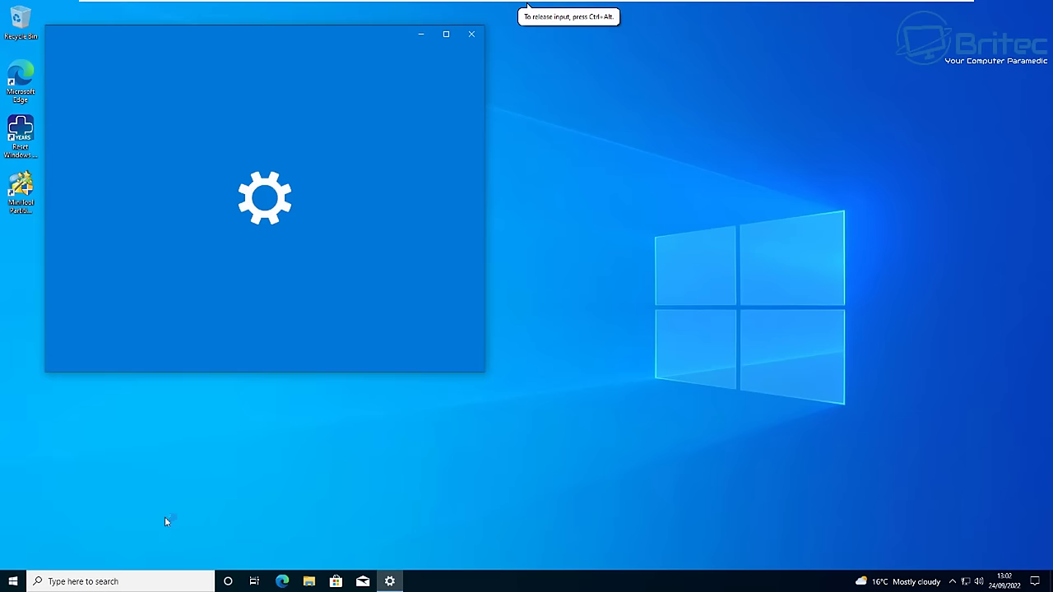
{"action": "left_click_drag", "start_coordinate": [255, 36], "coordinate": [507, 111]}
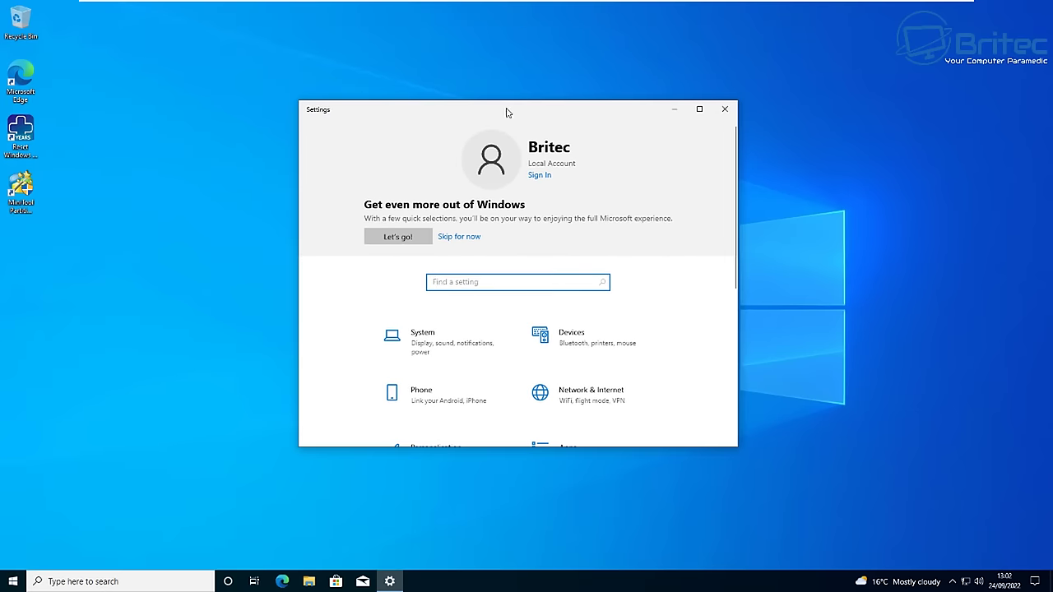
{"action": "scroll", "coordinate": [631, 369], "scroll_direction": "down", "scroll_amount": 5}
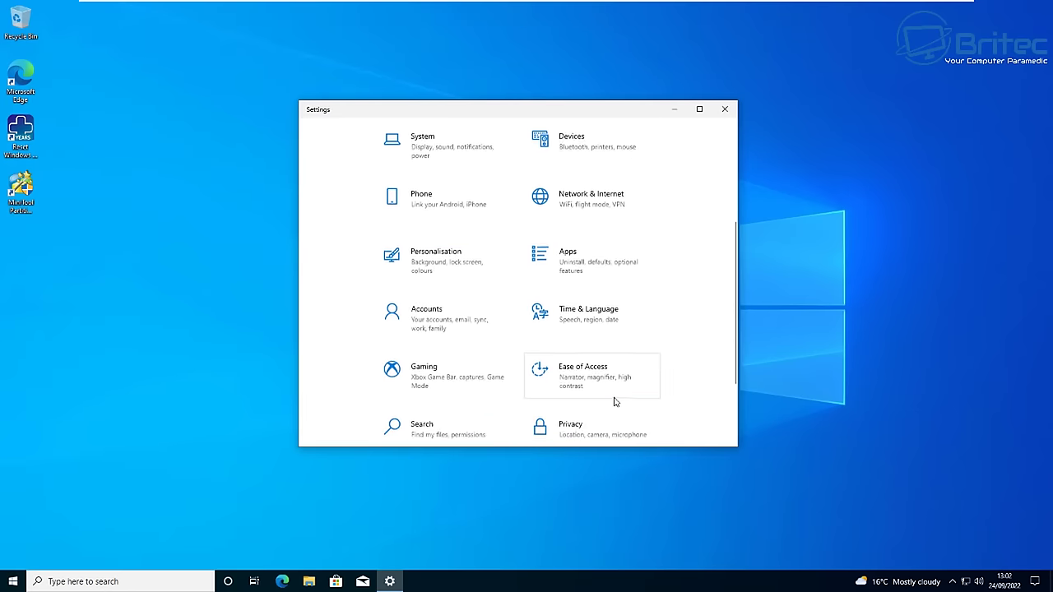
{"action": "left_click", "coordinate": [451, 381]}
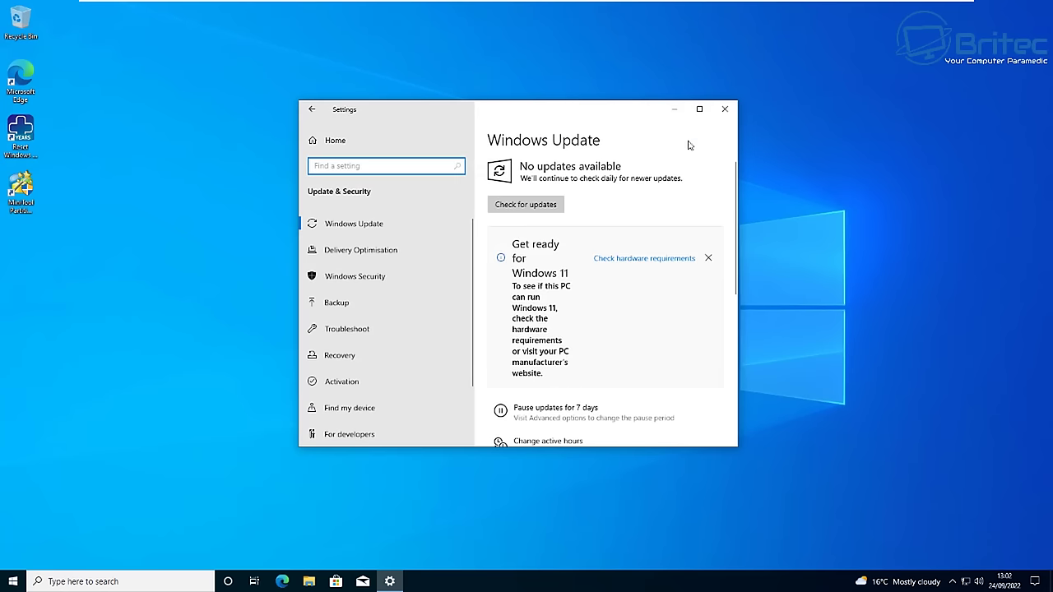
- Launch the Windows Security app from its Settings page
{"action": "left_click", "coordinate": [699, 108]}
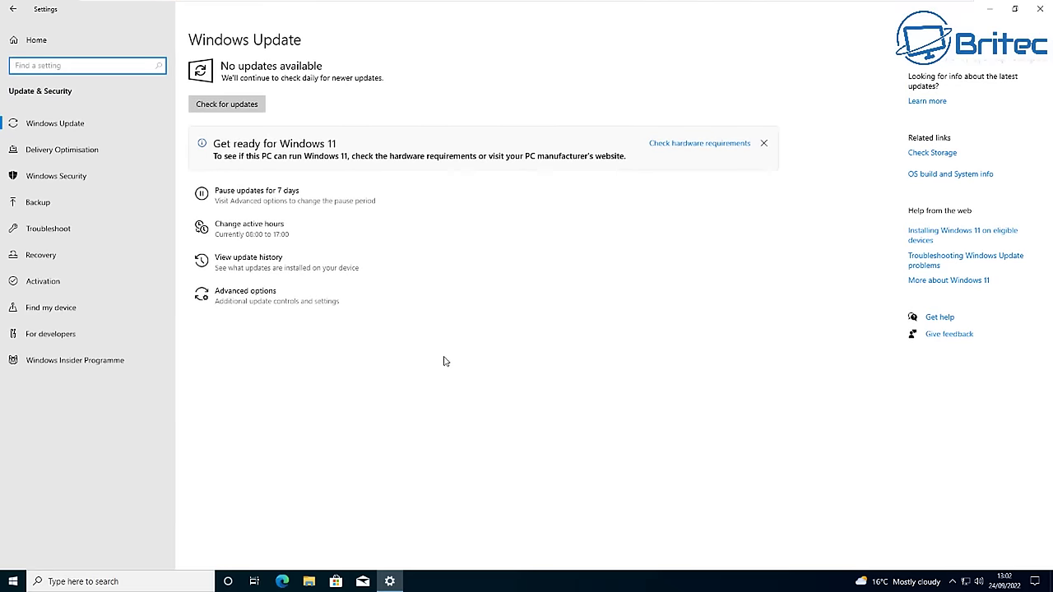
{"action": "left_click", "coordinate": [71, 174]}
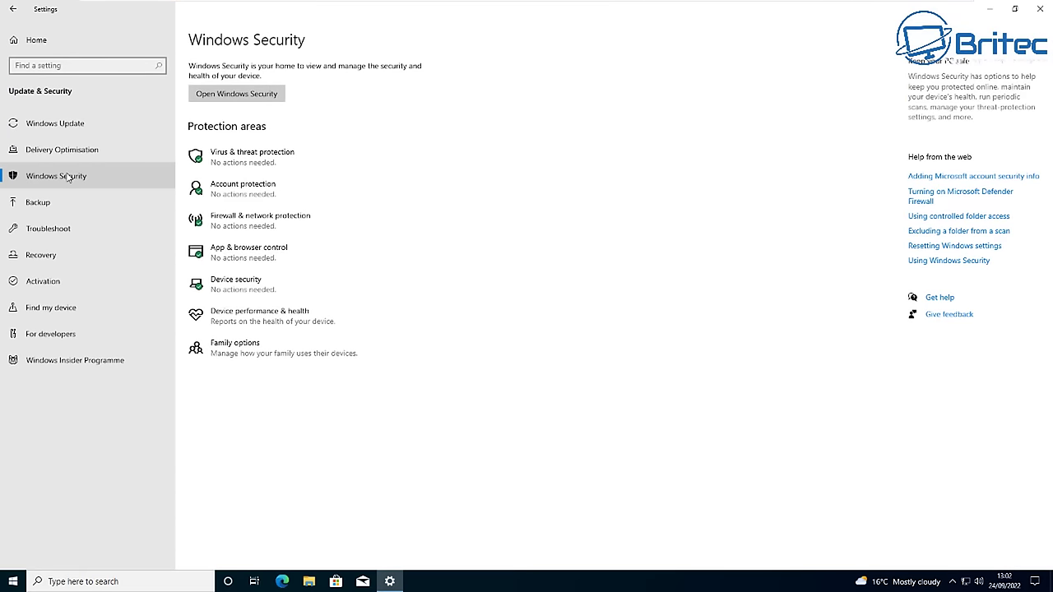
{"action": "left_click", "coordinate": [251, 96]}
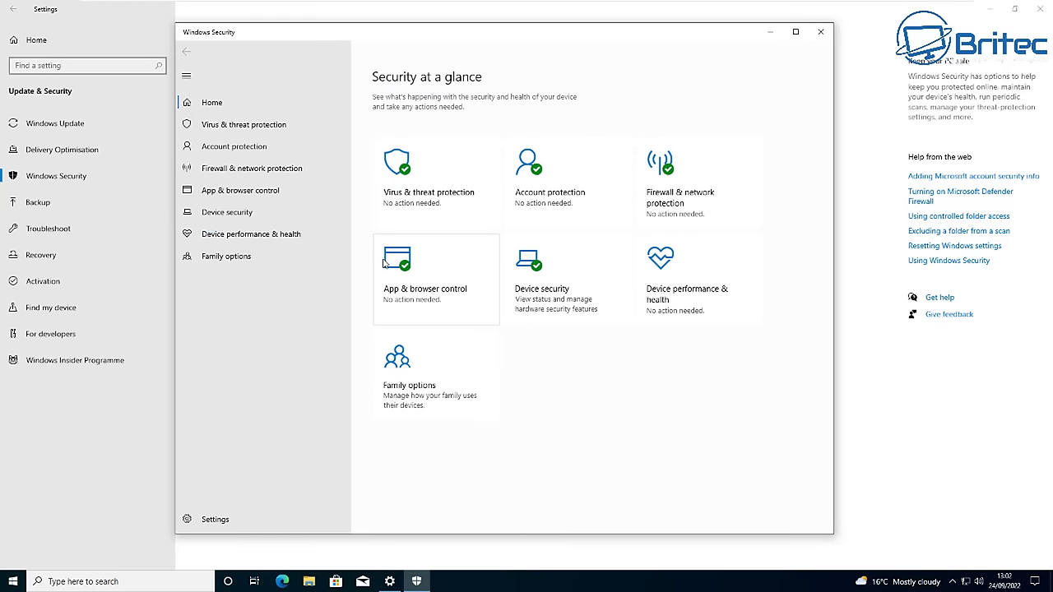
- Run a Full scan from Virus & threat protection scan options
{"action": "left_click", "coordinate": [269, 129]}
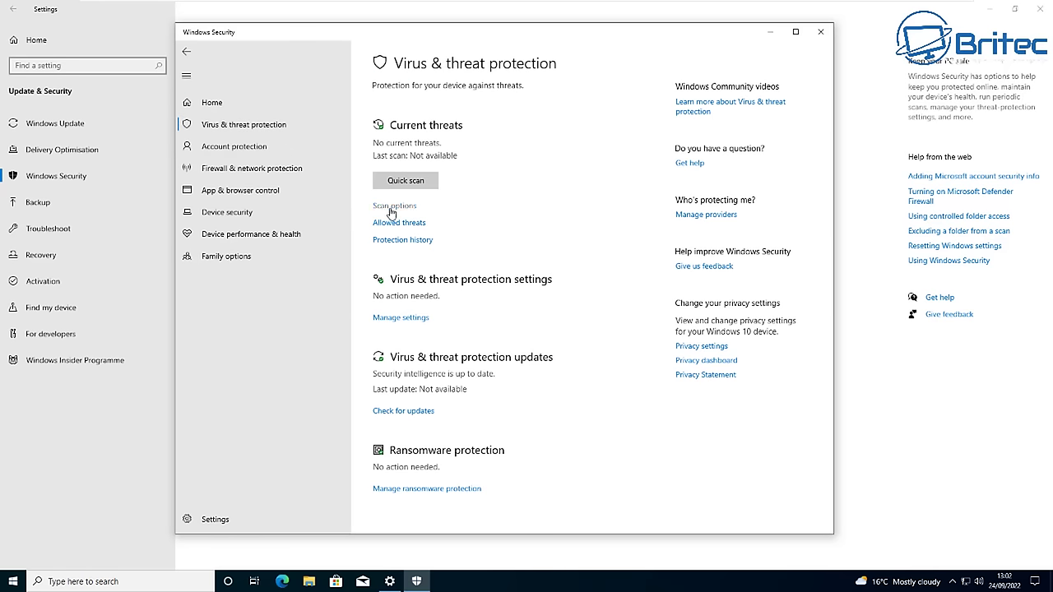
{"action": "left_click", "coordinate": [390, 206]}
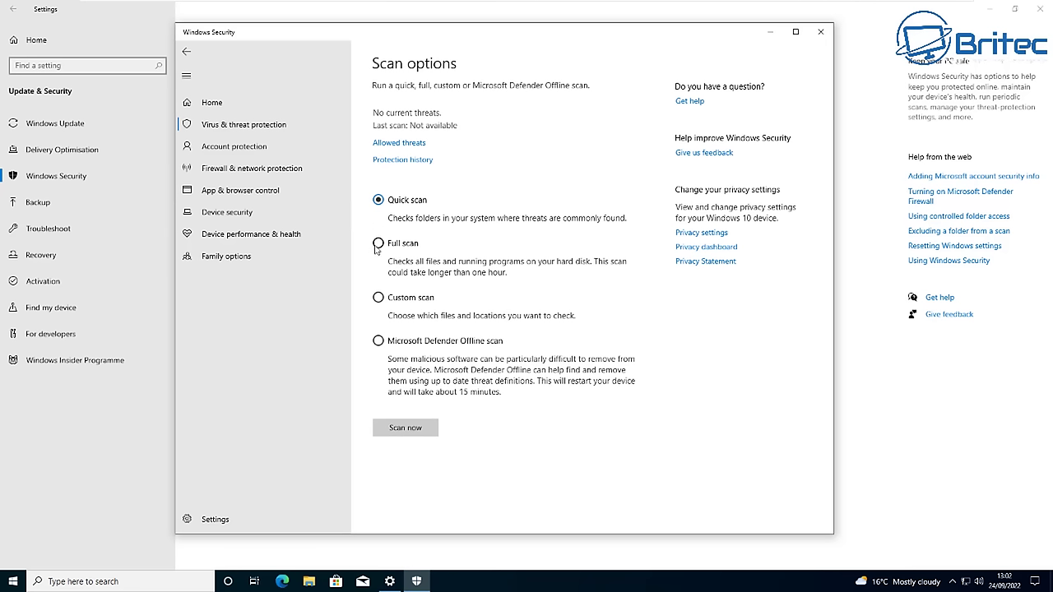
{"action": "left_click", "coordinate": [378, 244]}
{"action": "left_click", "coordinate": [406, 428]}
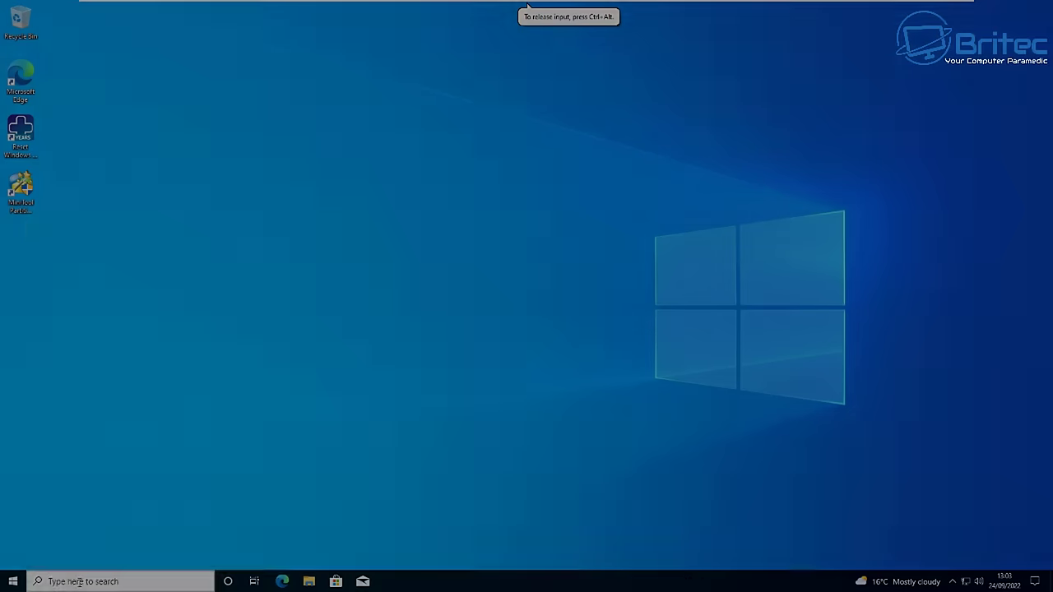
{"action": "left_click", "coordinate": [86, 581]}
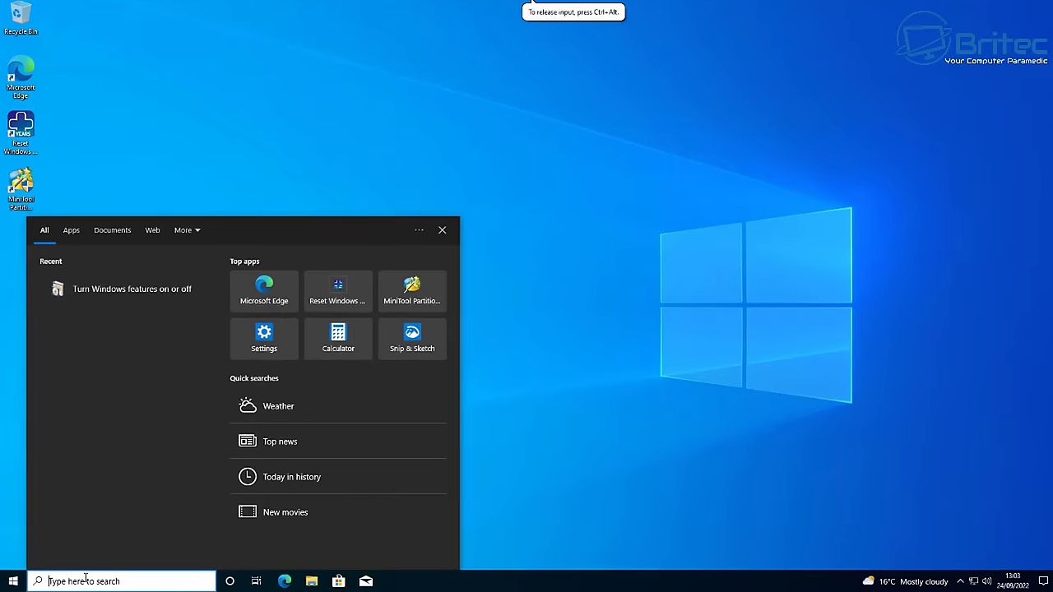
- Turn Windows Defender Firewall off for private and public networks, then minimise its window
{"action": "type", "text": "firewal"}
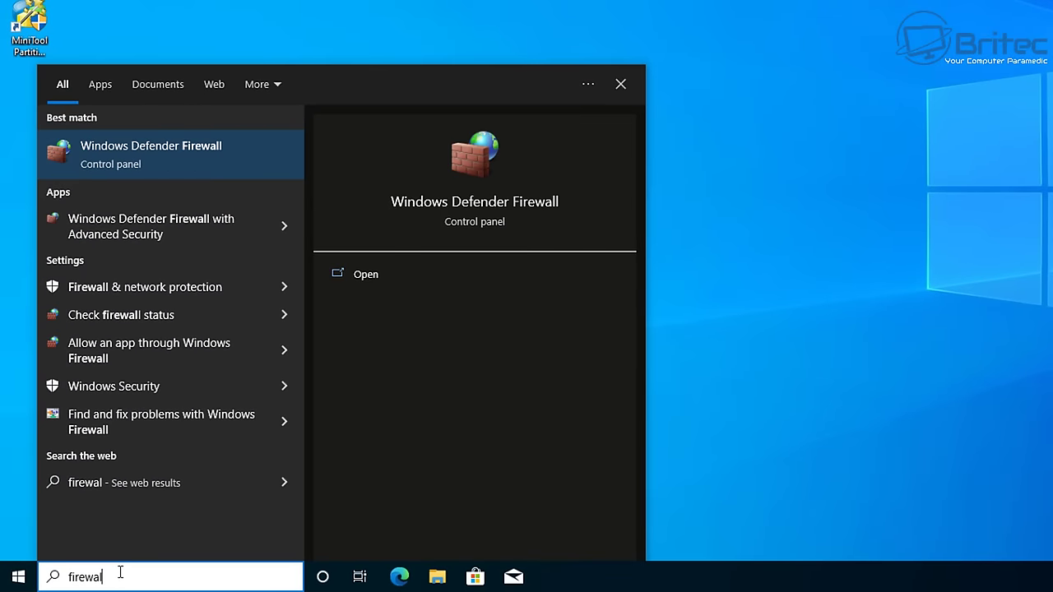
{"action": "type", "text": "l"}
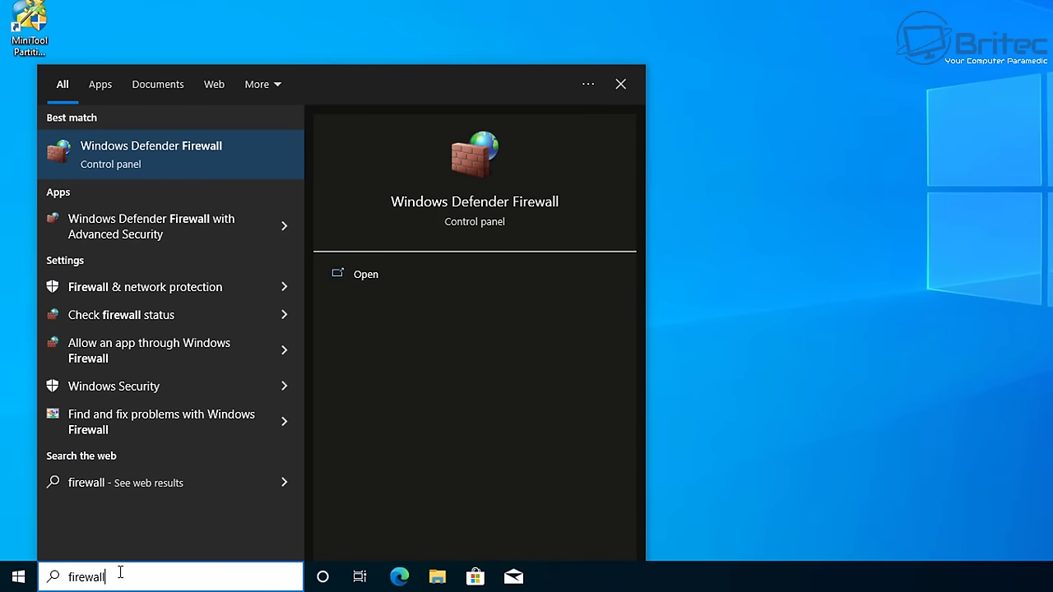
{"action": "left_click", "coordinate": [167, 160]}
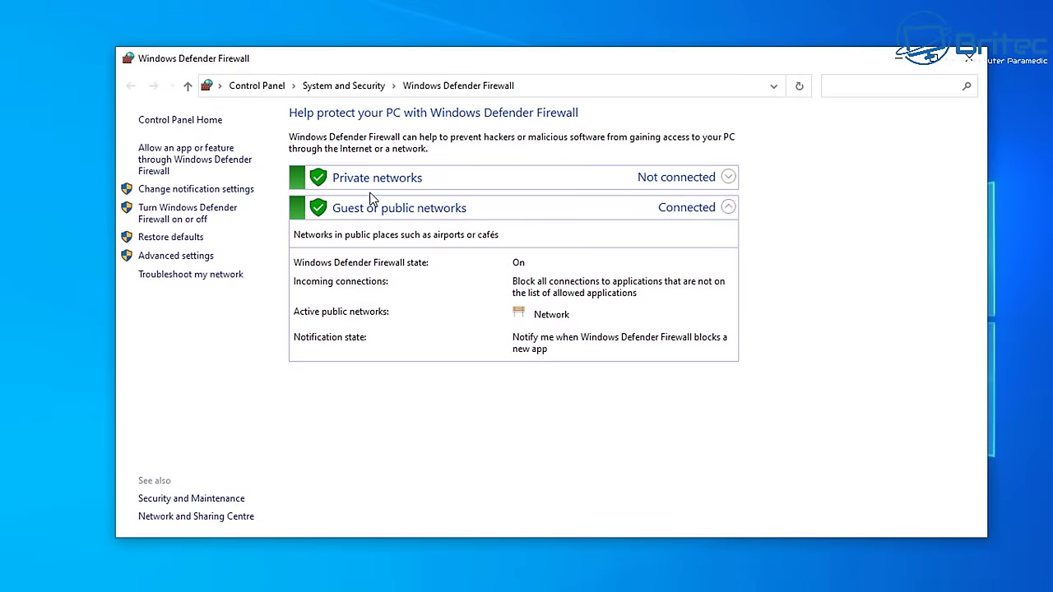
{"action": "left_click", "coordinate": [198, 218]}
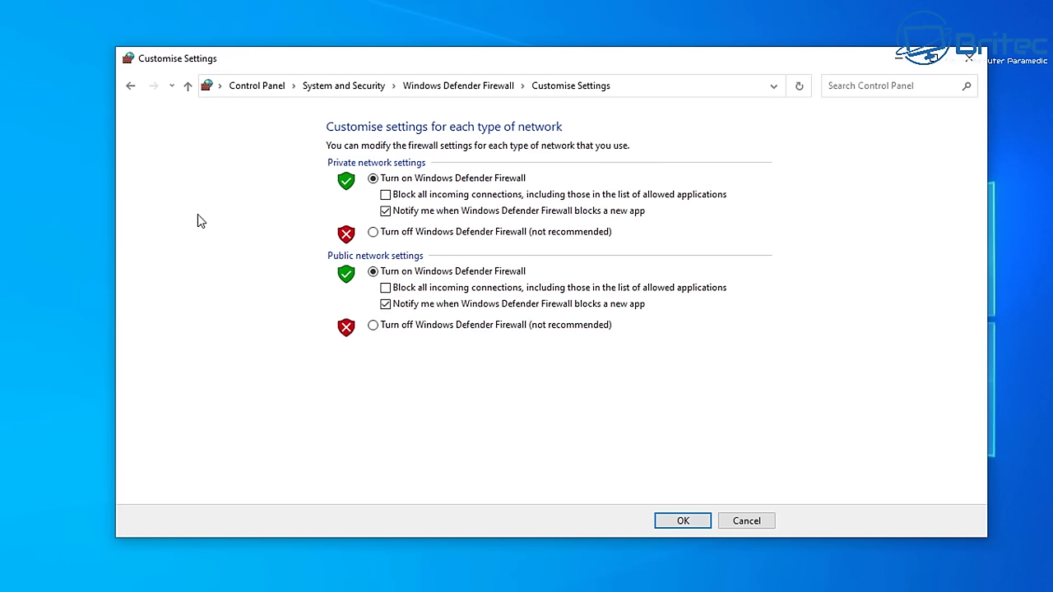
{"action": "left_click", "coordinate": [375, 233]}
{"action": "left_click", "coordinate": [372, 326]}
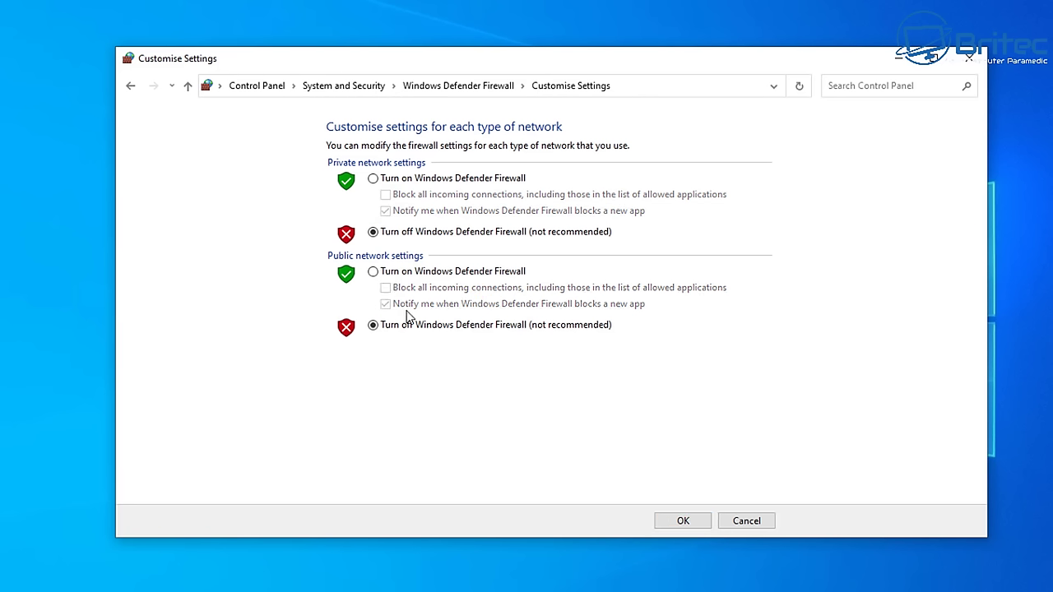
{"action": "left_click", "coordinate": [694, 525]}
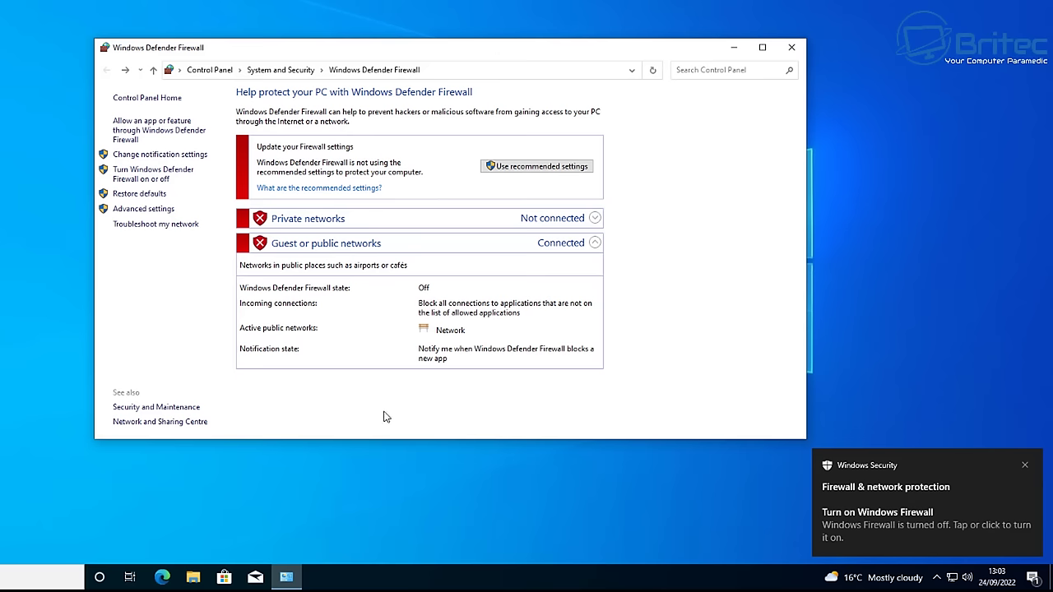
{"action": "left_click", "coordinate": [733, 47]}
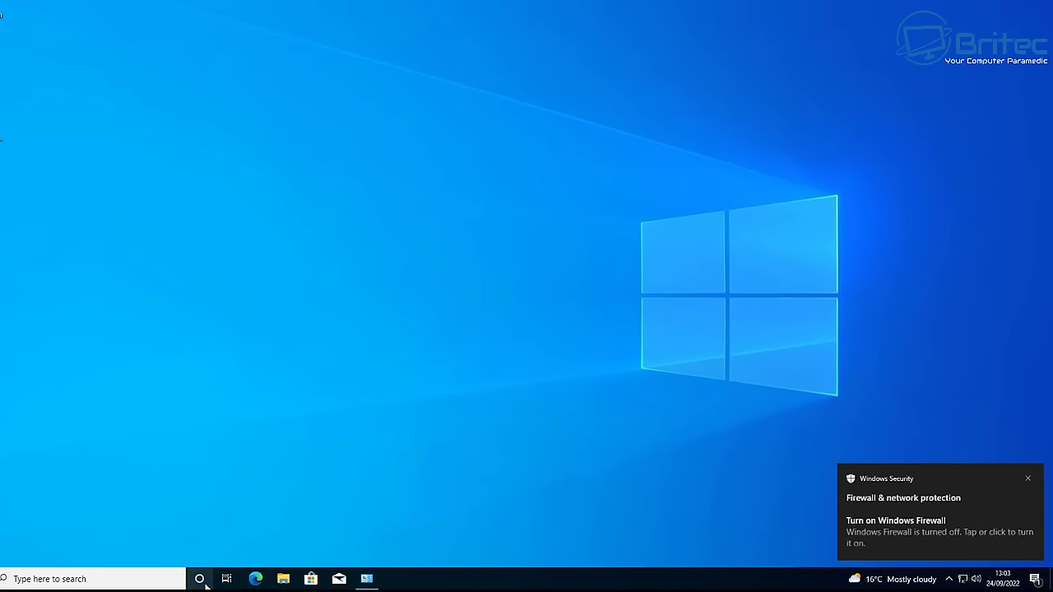
- Check the Windows Update page shows no updates available, then close Settings
{"action": "left_click", "coordinate": [13, 579]}
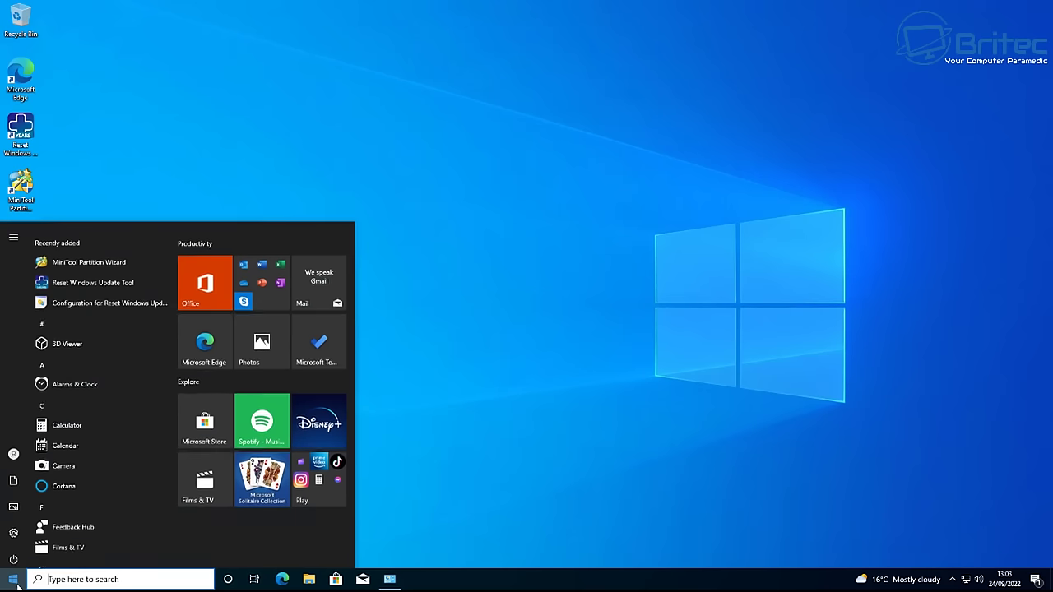
{"action": "left_click", "coordinate": [13, 528]}
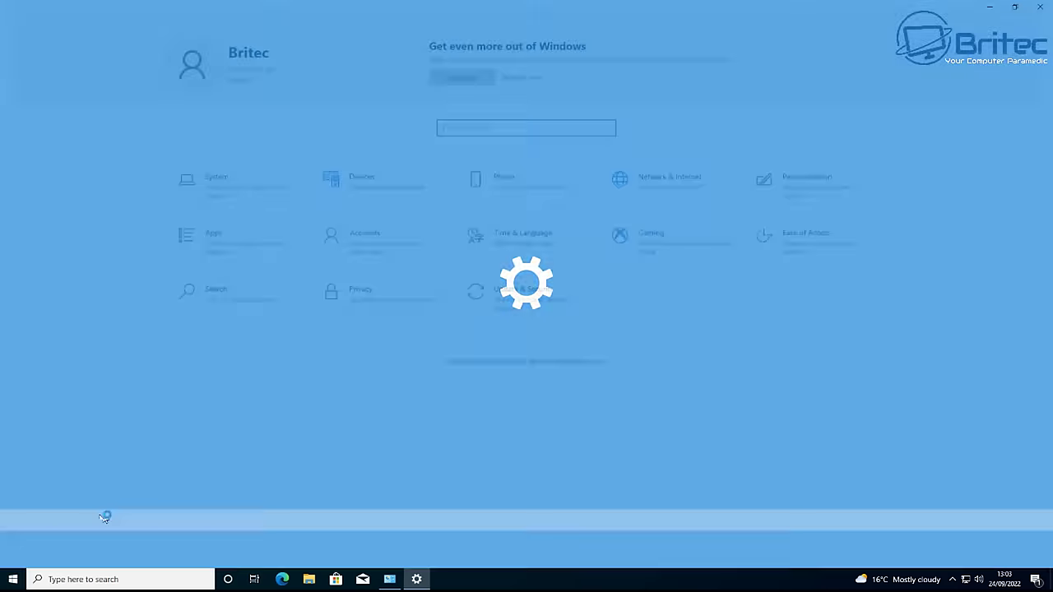
{"action": "left_click", "coordinate": [524, 312]}
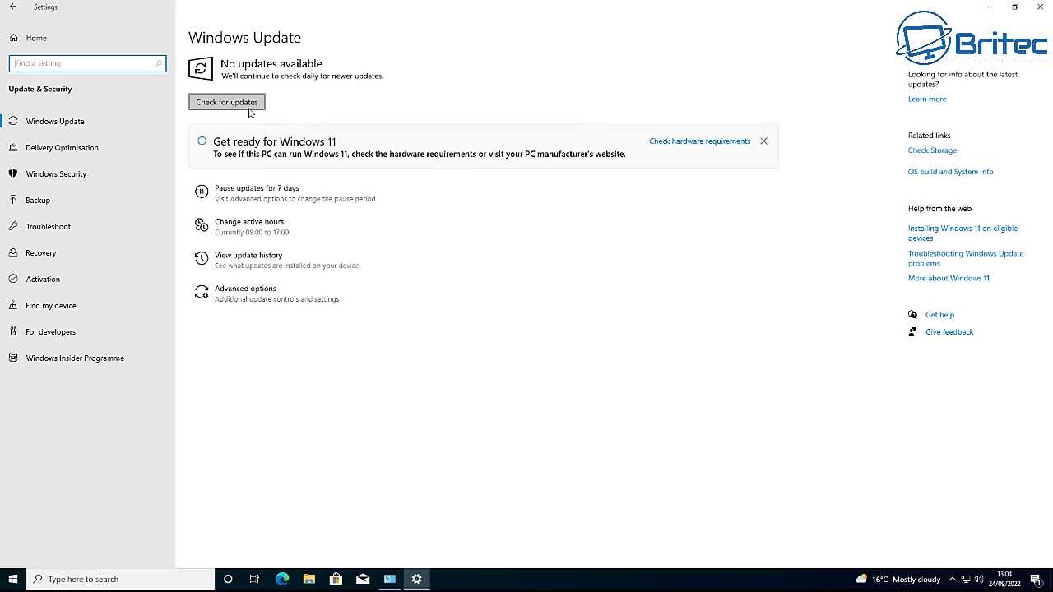
{"action": "left_click", "coordinate": [1040, 10]}
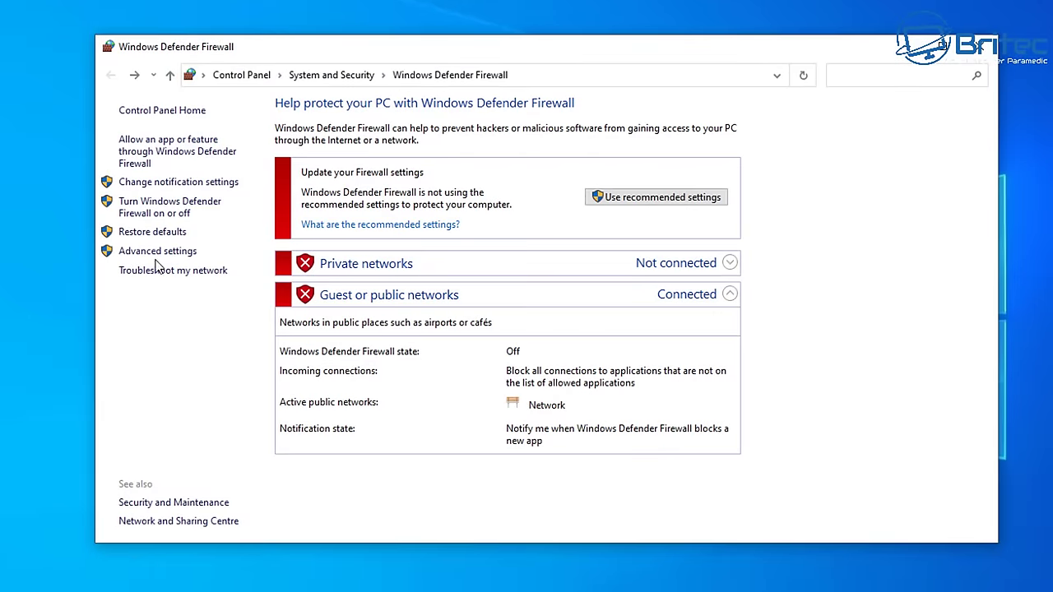
- Turn Windows Defender Firewall back on for private and public networks
{"action": "left_click", "coordinate": [161, 207]}
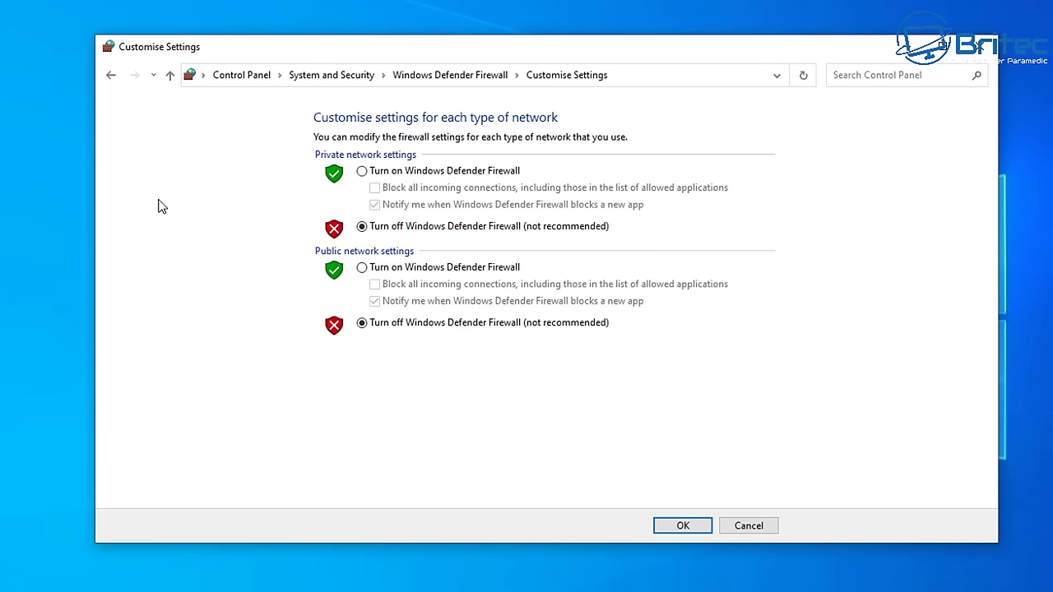
{"action": "left_click", "coordinate": [362, 171]}
{"action": "left_click", "coordinate": [362, 267]}
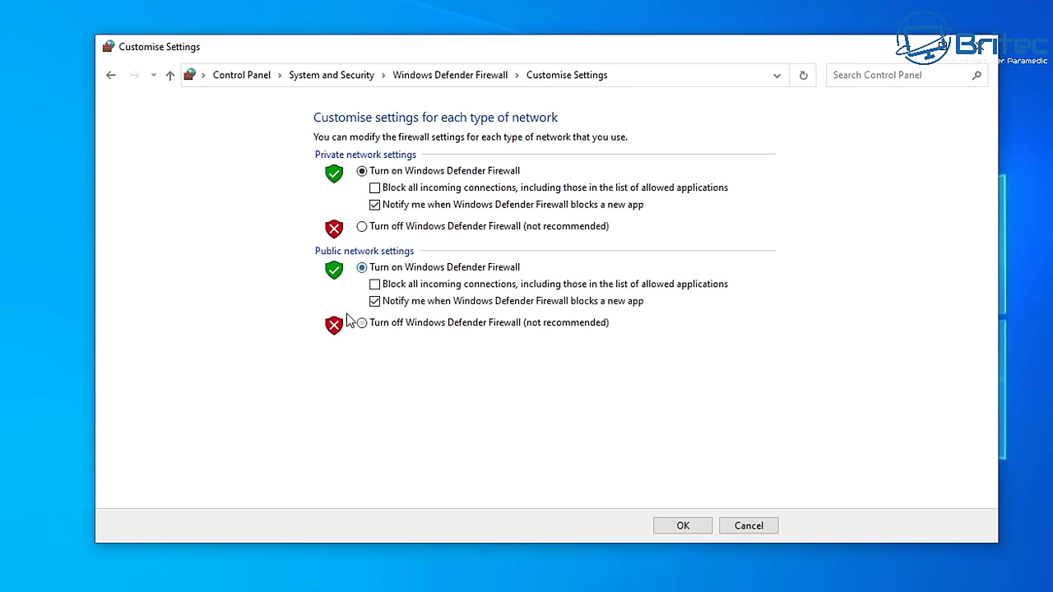
{"action": "left_click", "coordinate": [682, 526]}
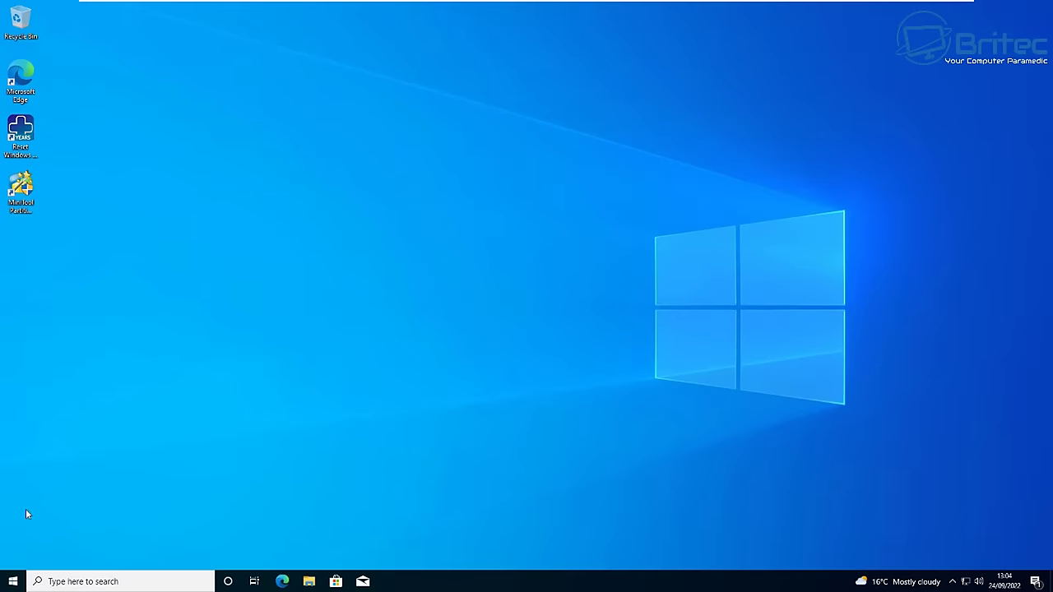
{"action": "left_click", "coordinate": [2, 520]}
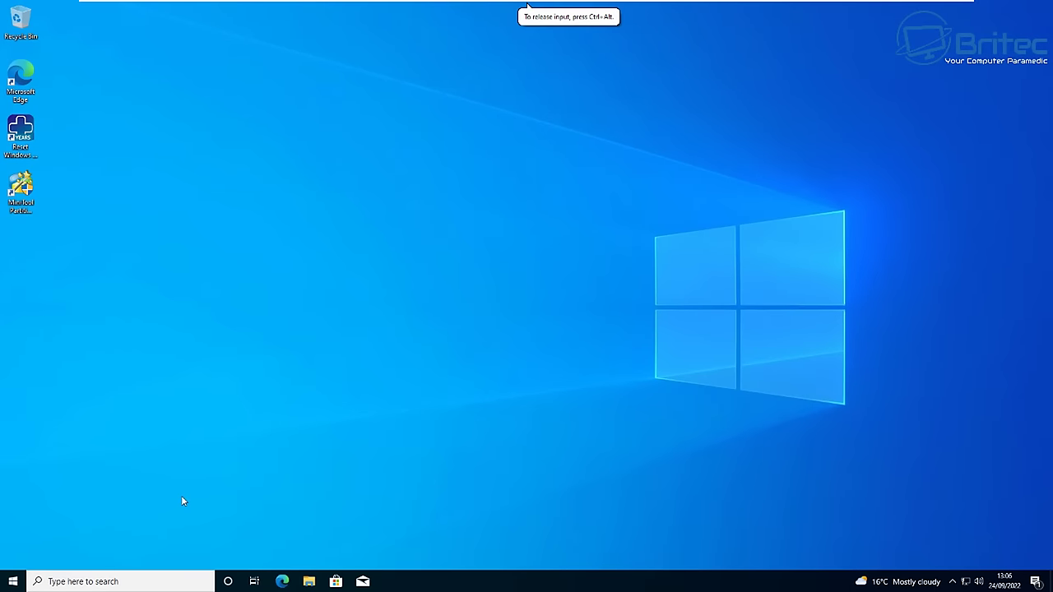
- Open Command Prompt as administrator via the cmd search
{"action": "left_click", "coordinate": [67, 581]}
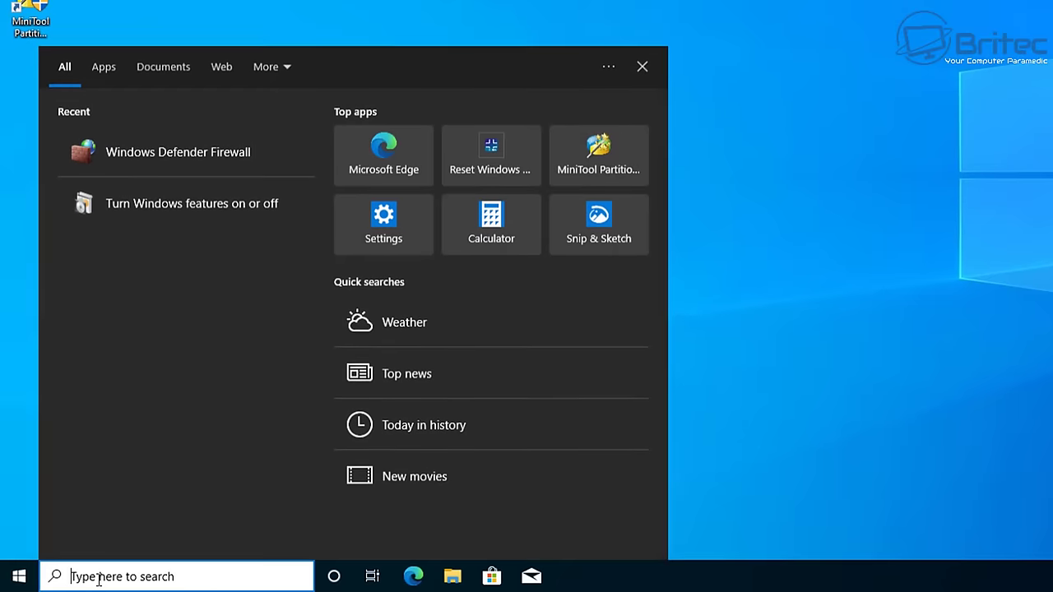
{"action": "type", "text": "cmd"}
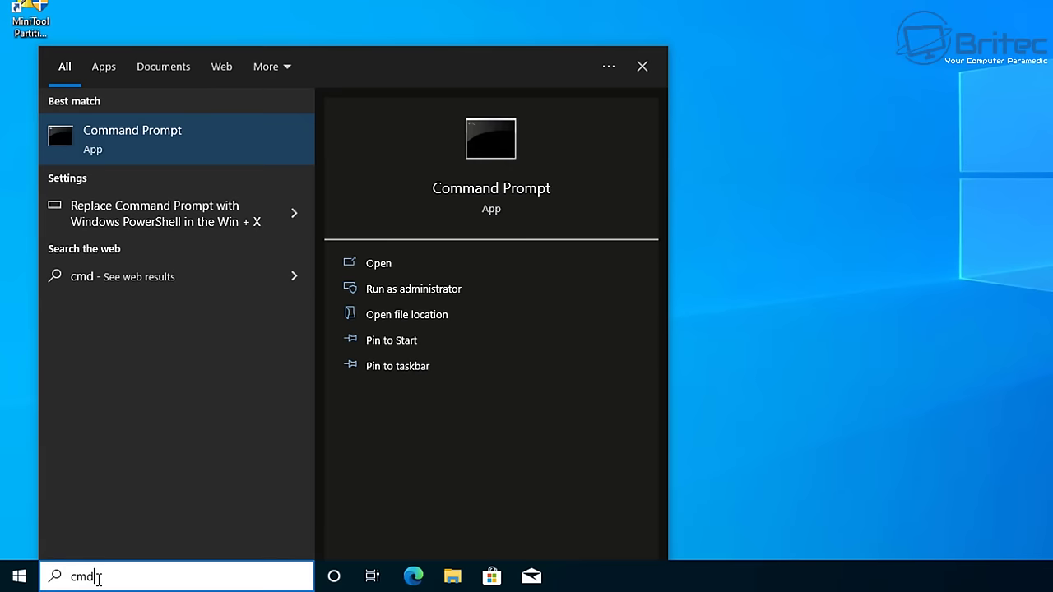
{"action": "left_click", "coordinate": [437, 288]}
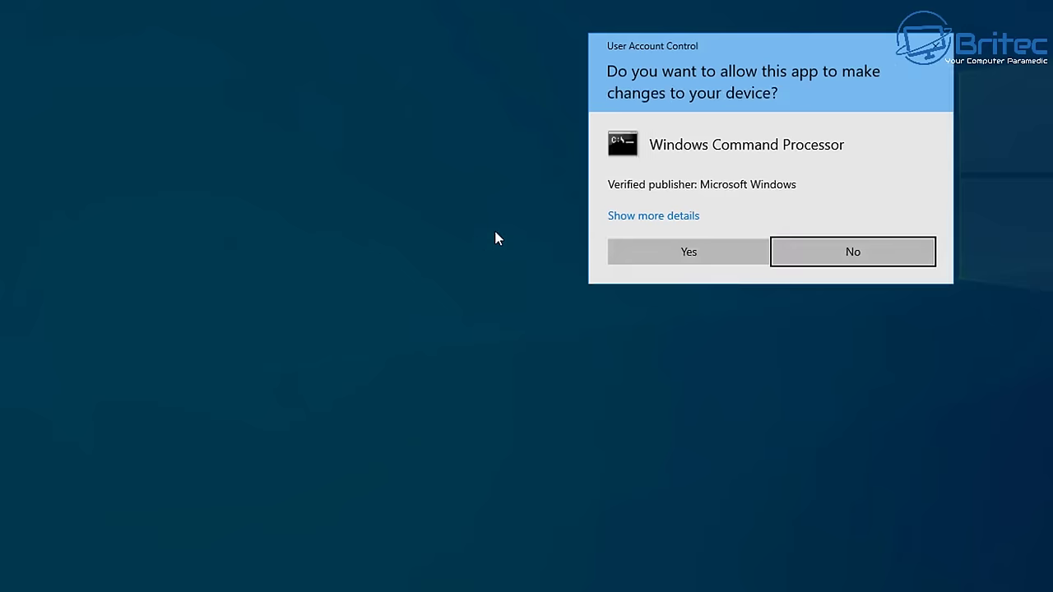
{"action": "left_click", "coordinate": [696, 253]}
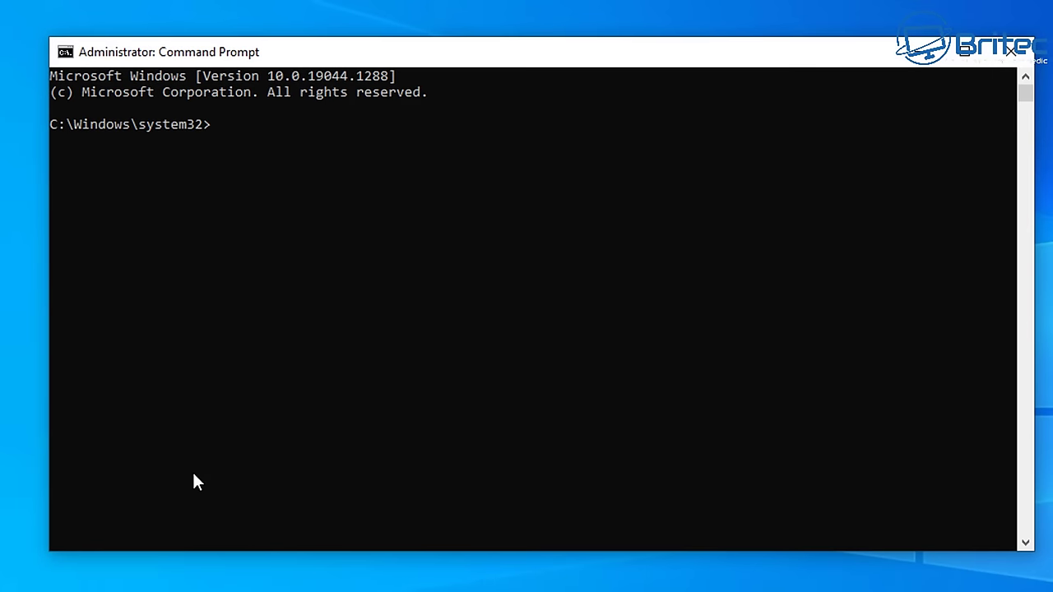
- Run 'dism /online /cleanup-image /restorehealth'
{"action": "type", "text": "dism /online"}
{"action": "type", "text": "/"}
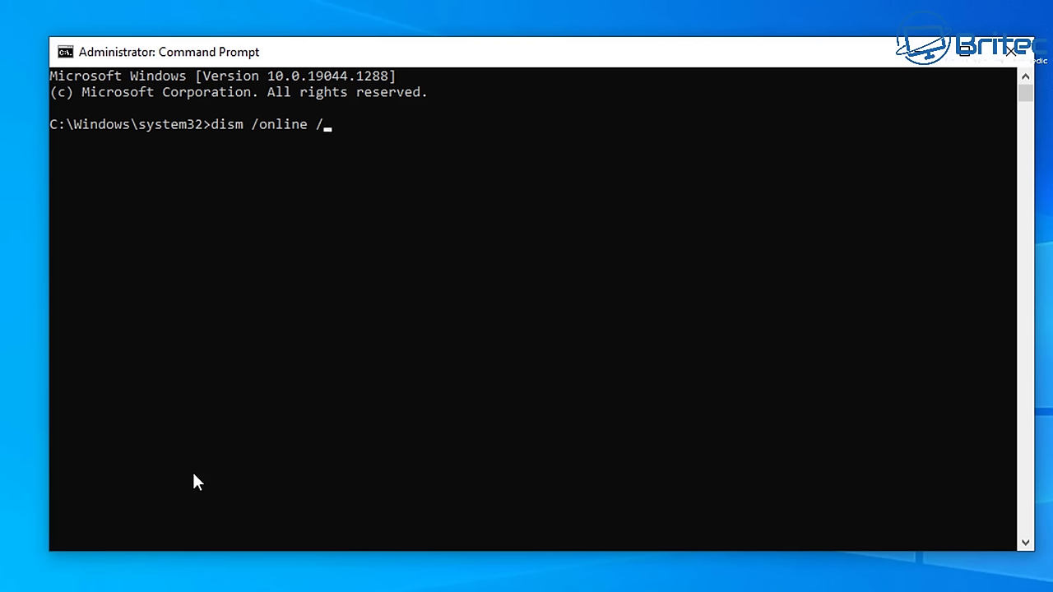
{"action": "type", "text": "cleanup-imag"}
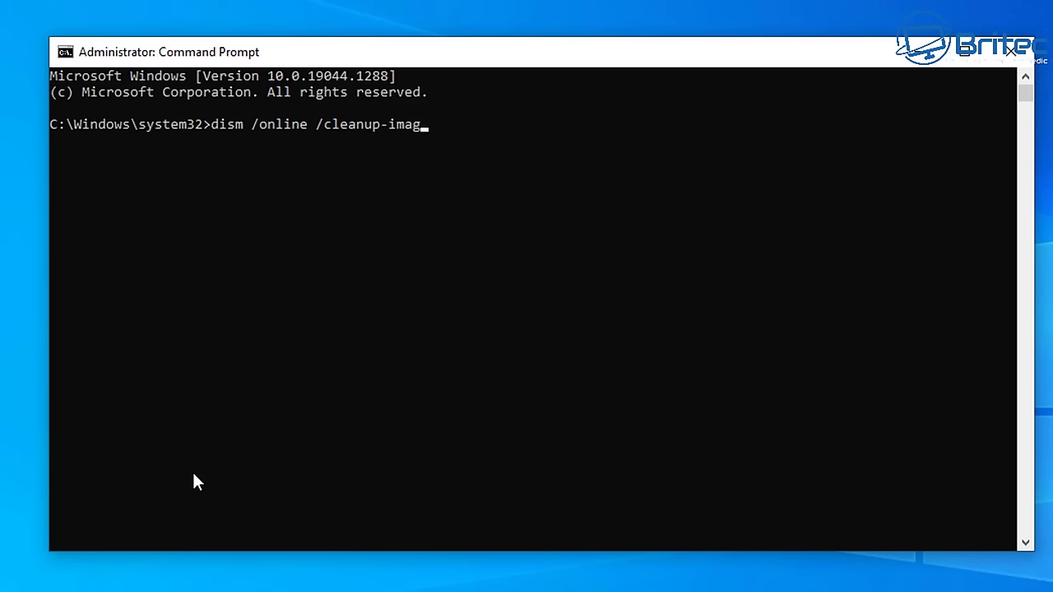
{"action": "type", "text": "e /restorehealth"}
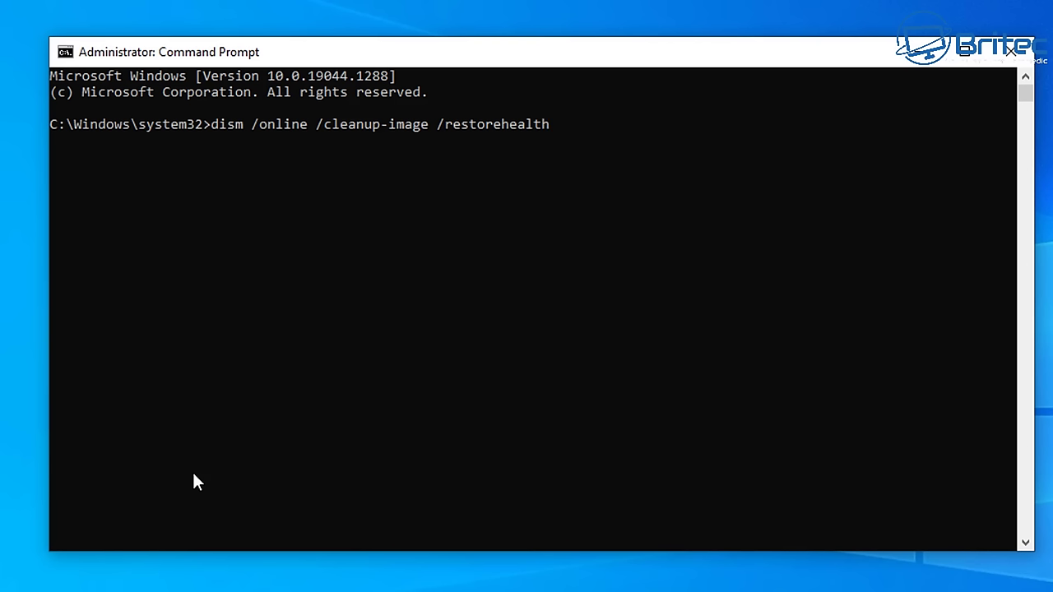
{"action": "key", "text": "Return"}
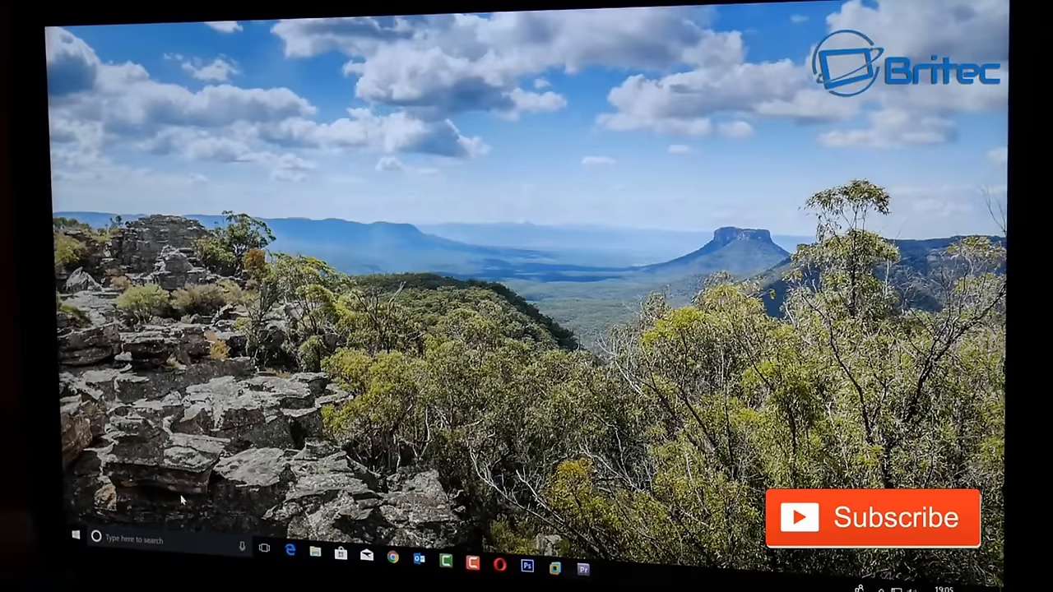
- Go to Settings > Update & Security > Recovery to reach Reset this PC and Advanced startup
{"action": "left_click", "coordinate": [75, 535]}
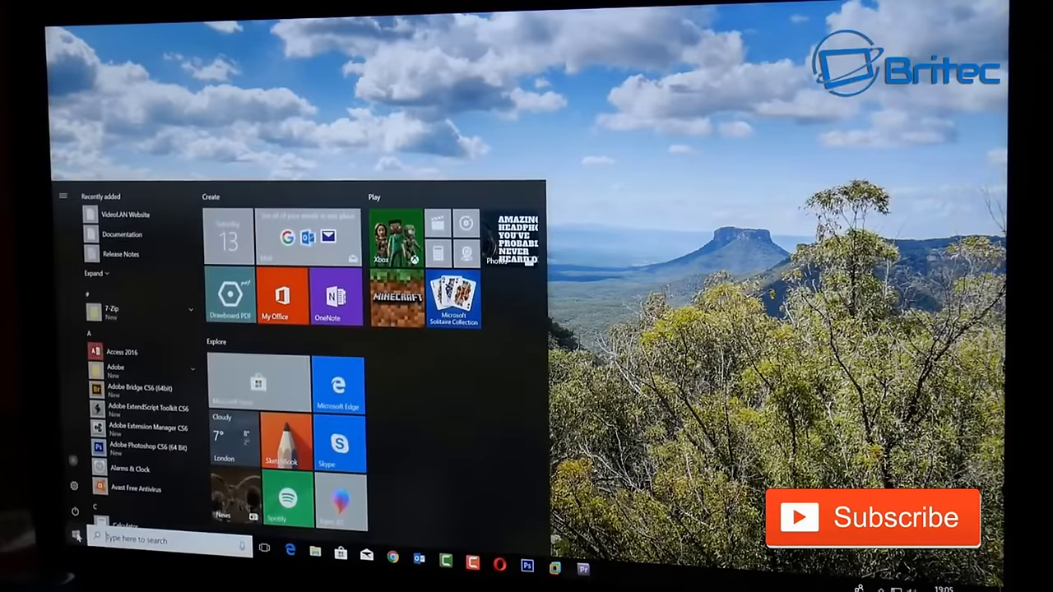
{"action": "left_click", "coordinate": [74, 485]}
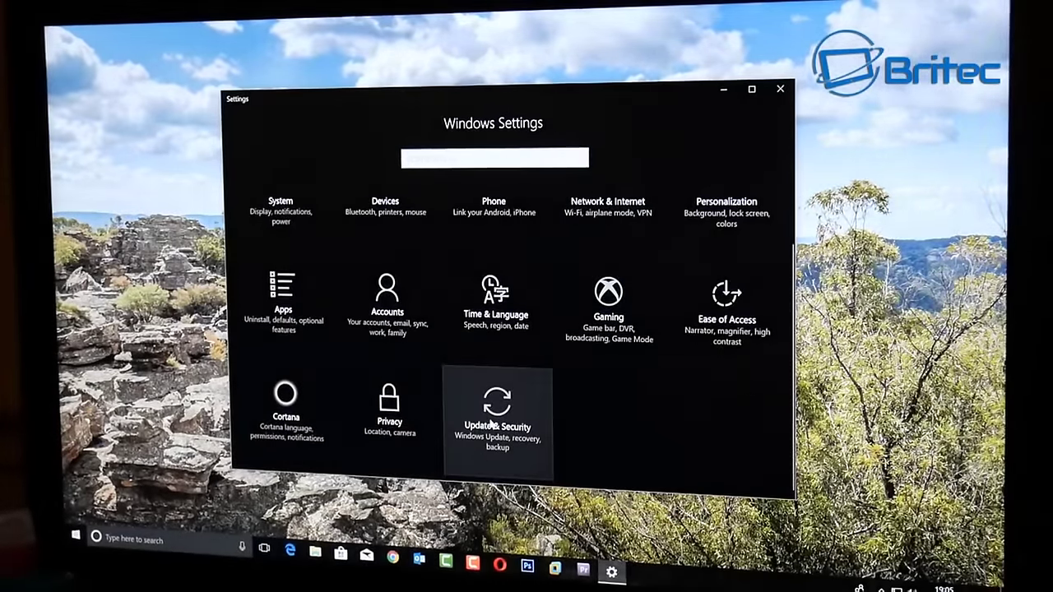
{"action": "left_click", "coordinate": [492, 424]}
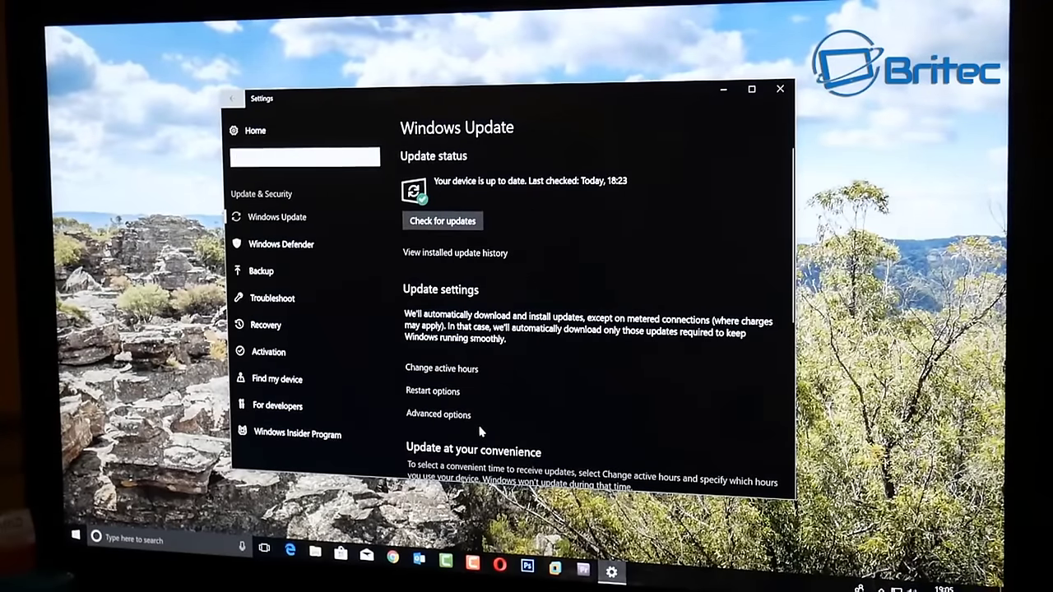
{"action": "left_click", "coordinate": [275, 327]}
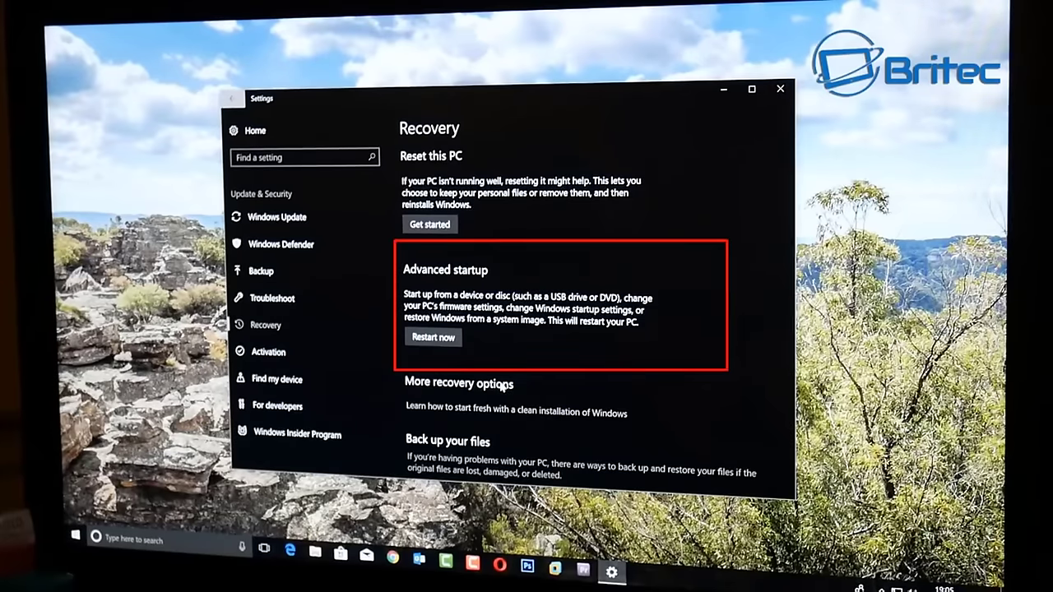
- Restart now under Advanced startup, then move the selection down to Troubleshoot
{"action": "left_click", "coordinate": [442, 338]}
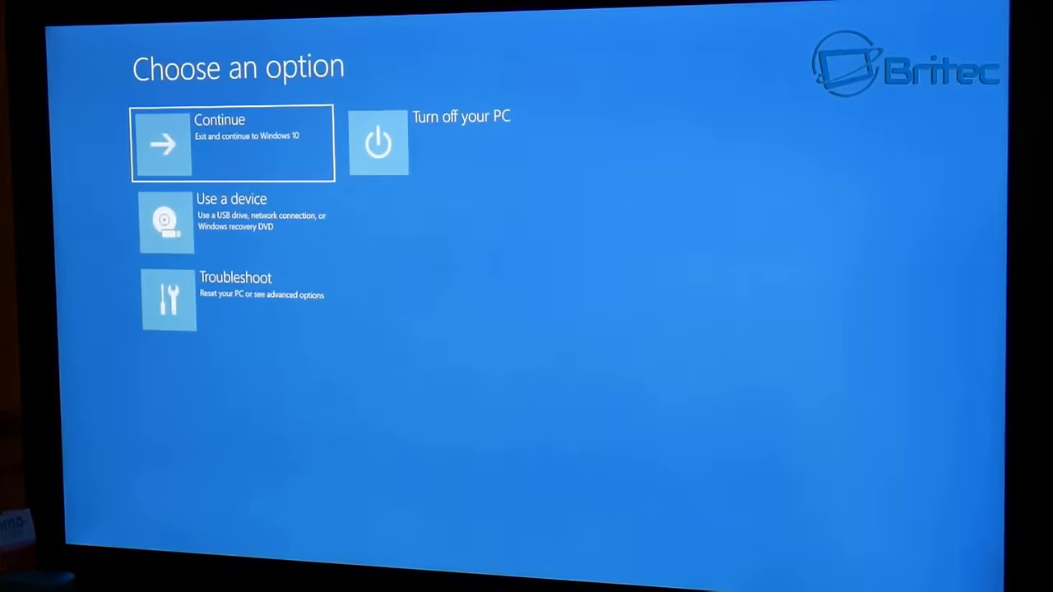
{"action": "key", "text": "Down"}
{"action": "key", "text": "Down"}
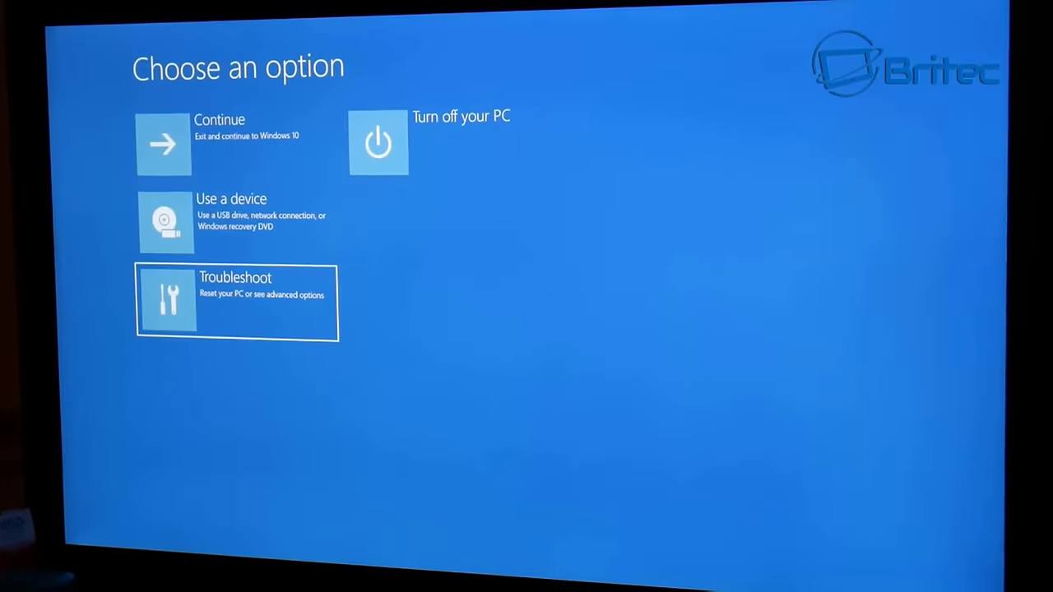